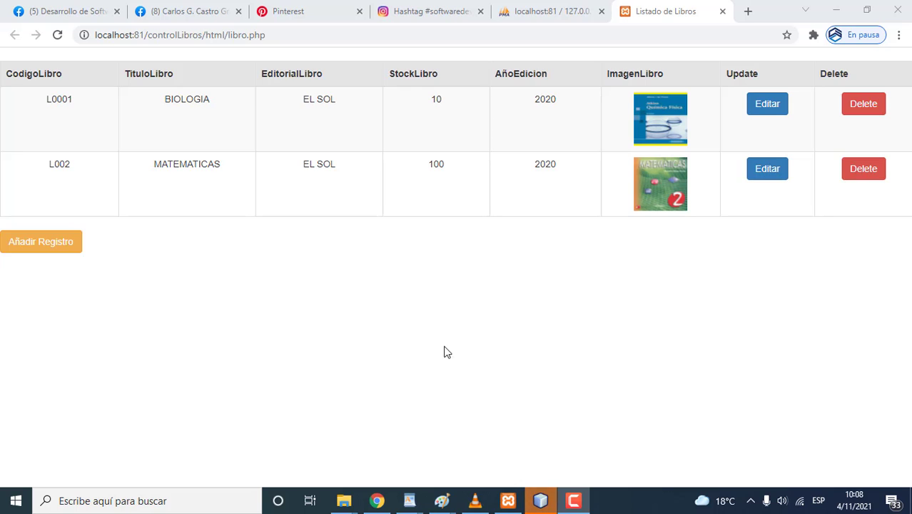
Enter a new book: code L003, title BIOQUIMICA, publisher EL DORADO, stock 20, year 2019.
left_click(69, 246)
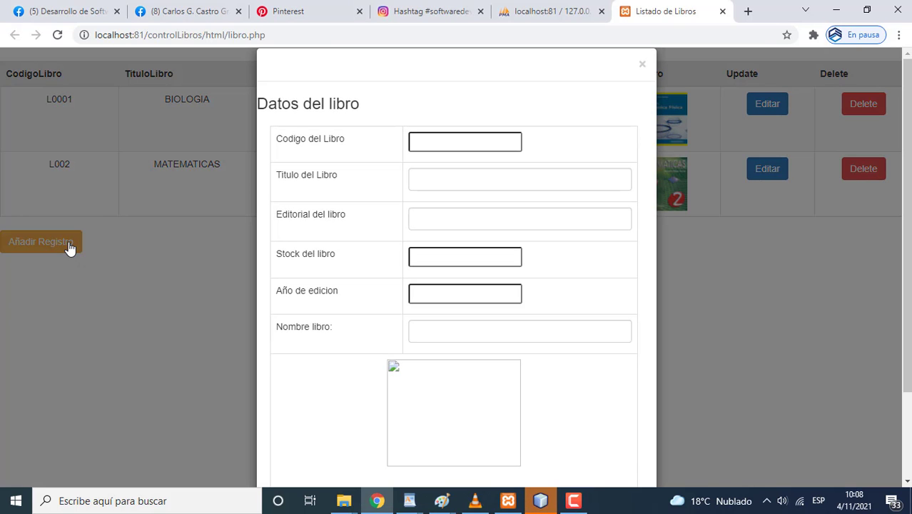
left_click(415, 144)
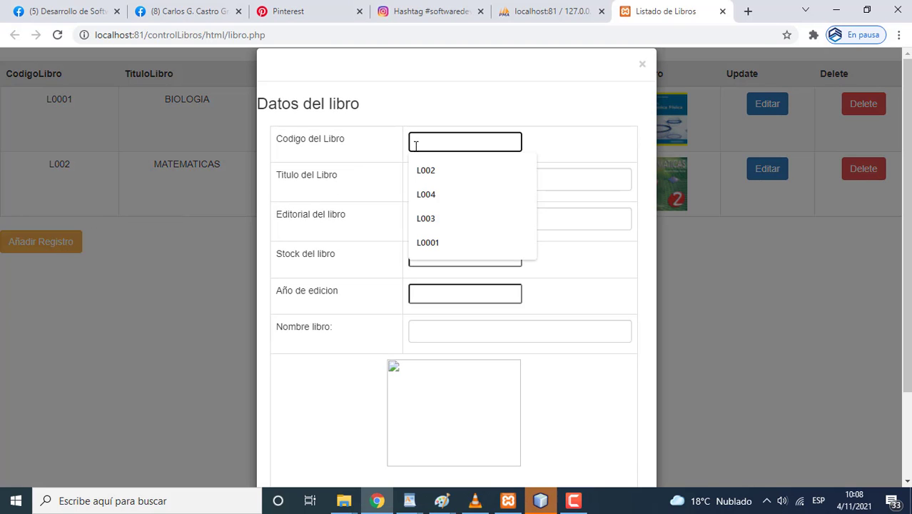
type("L00")
type("3")
left_click(430, 178)
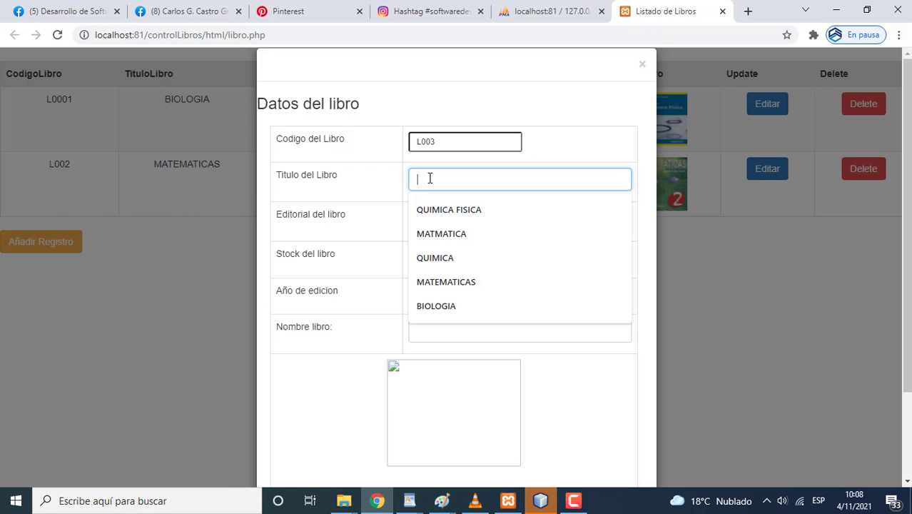
type("BI")
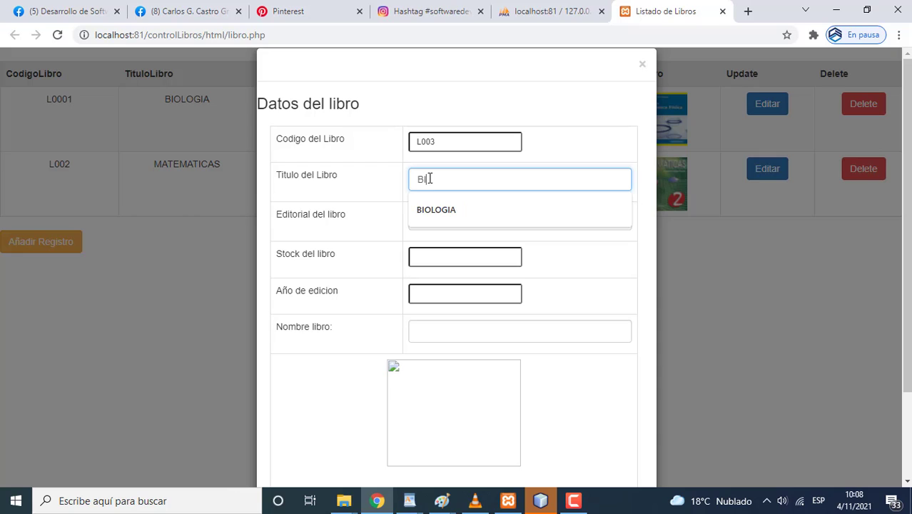
type("OQUIMICA")
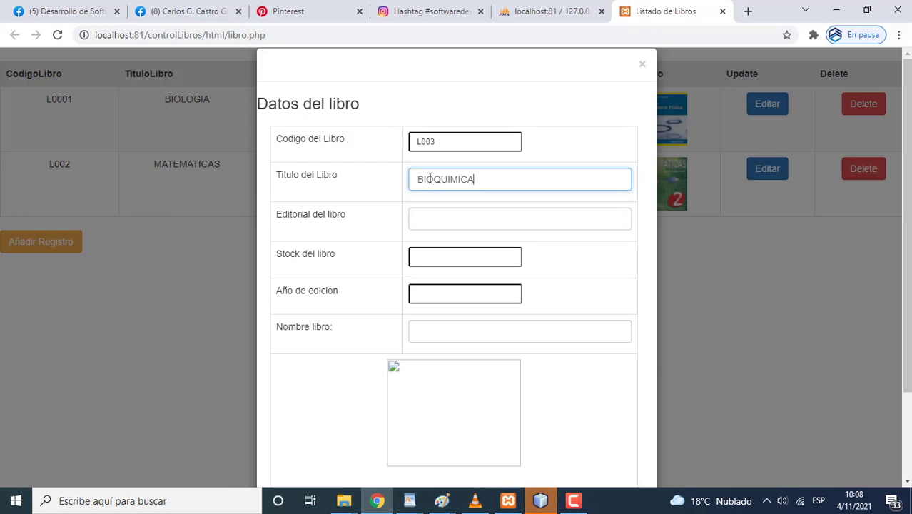
left_click(438, 218)
type("EL")
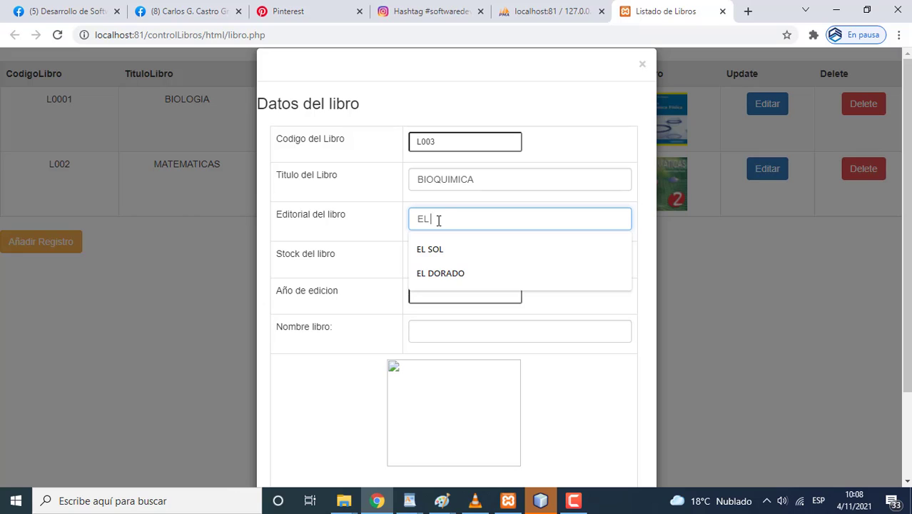
type("DORA")
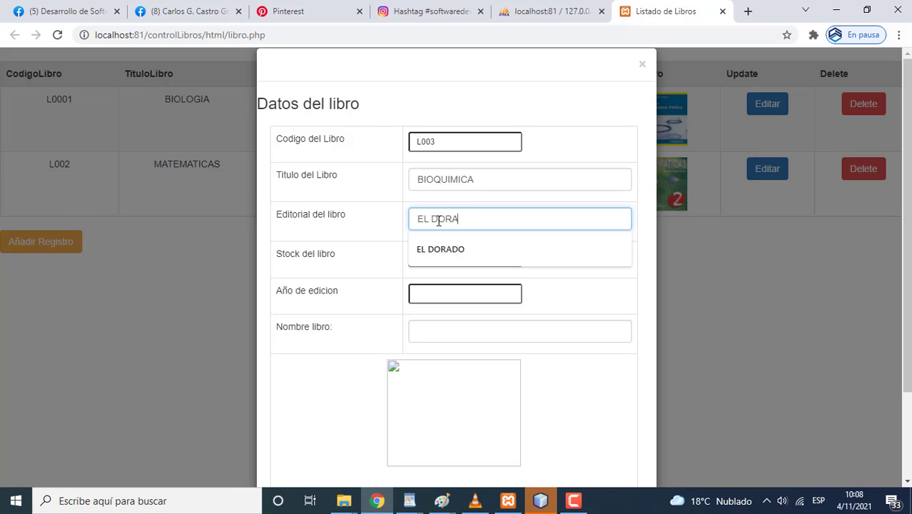
type("DO")
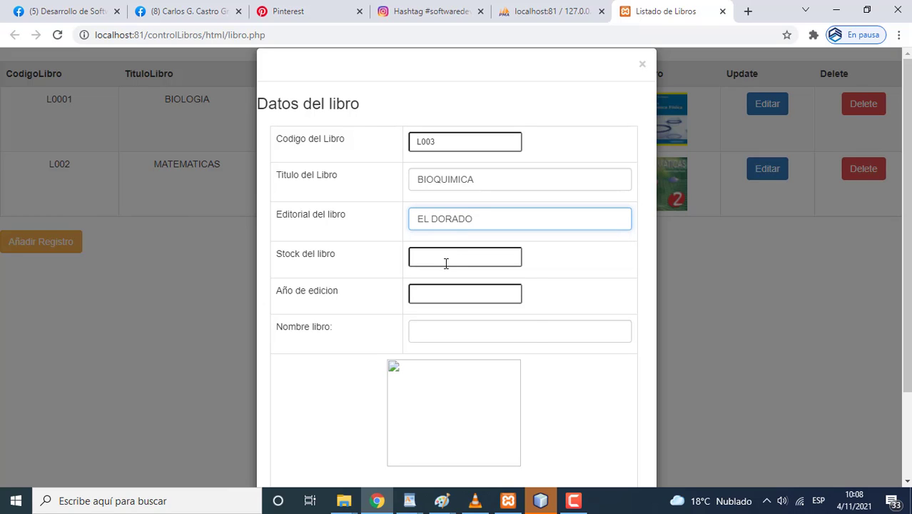
left_click(445, 264)
type("20")
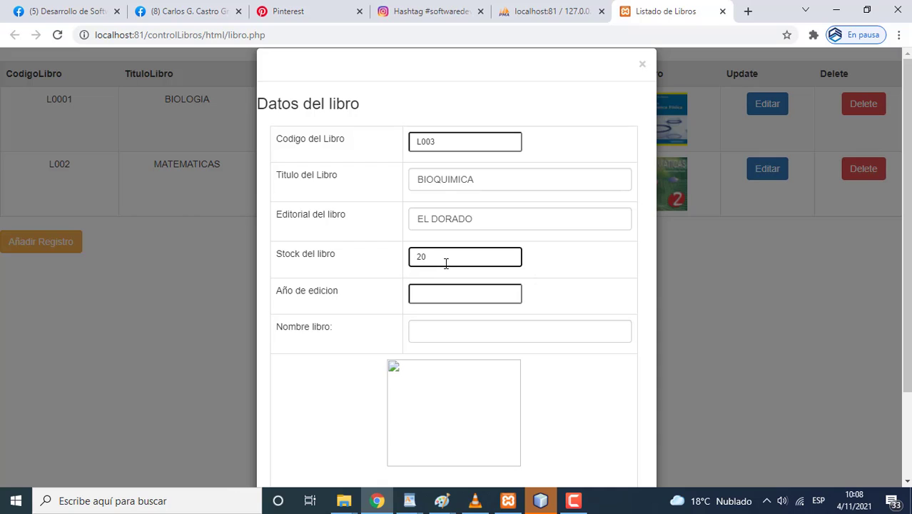
left_click(453, 292)
type("20")
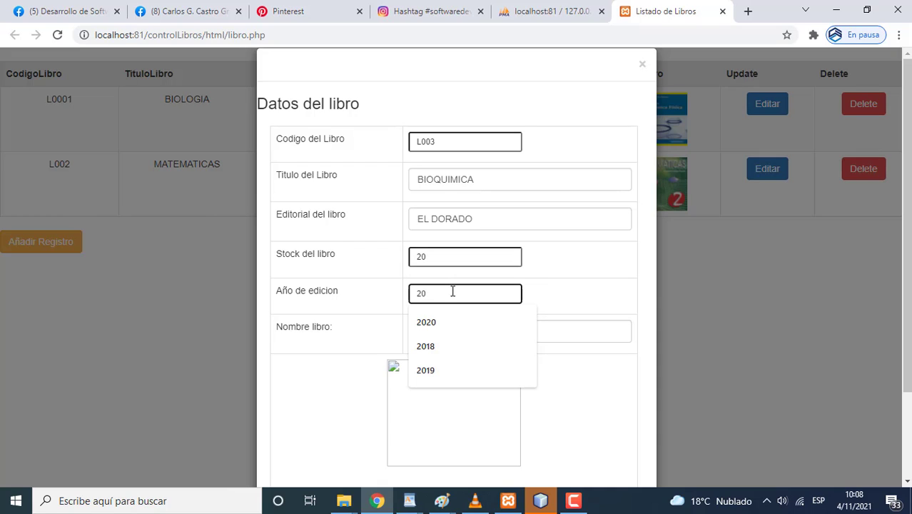
type("19")
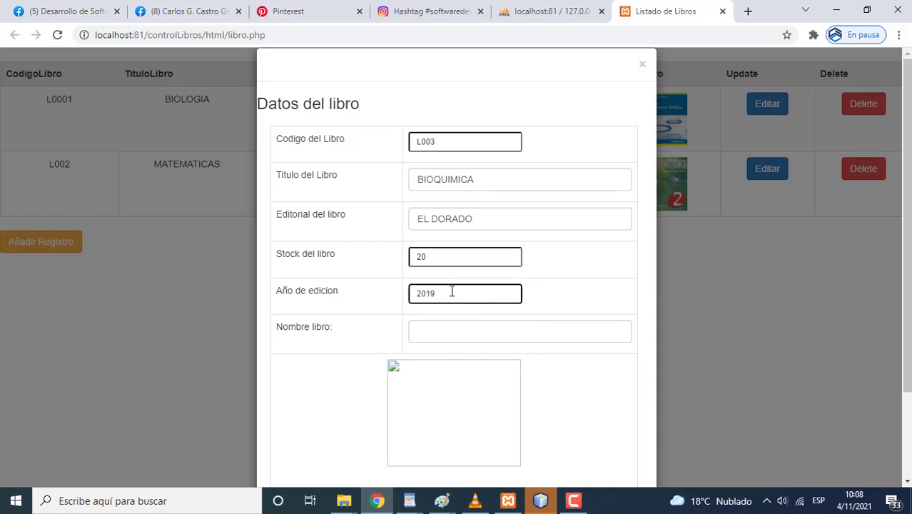
scroll(440, 390, "down", 2)
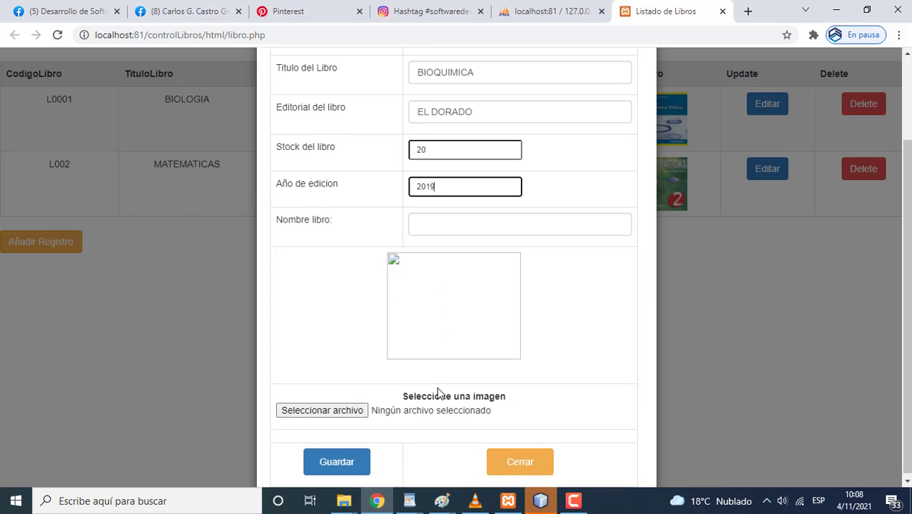
Attach the libro7.jpg Bioquímica cover, save book L003 and go back to the list.
left_click(337, 412)
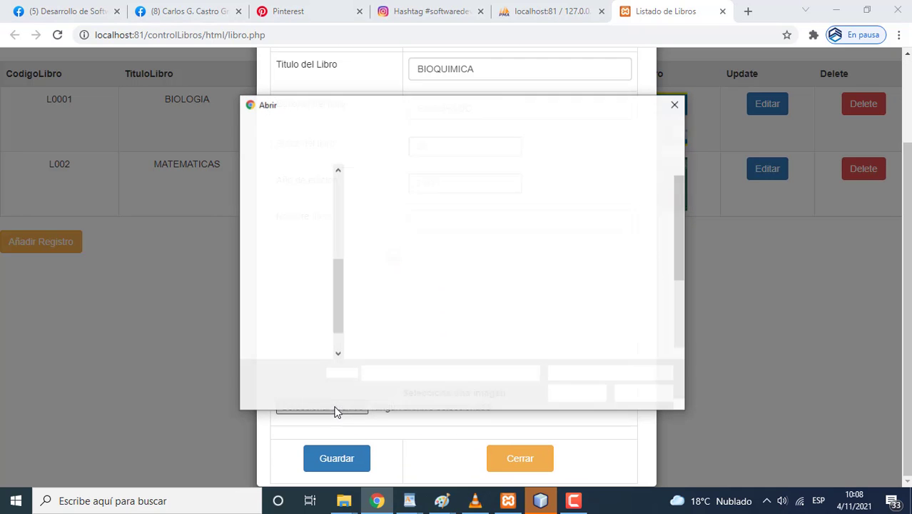
left_click(547, 288)
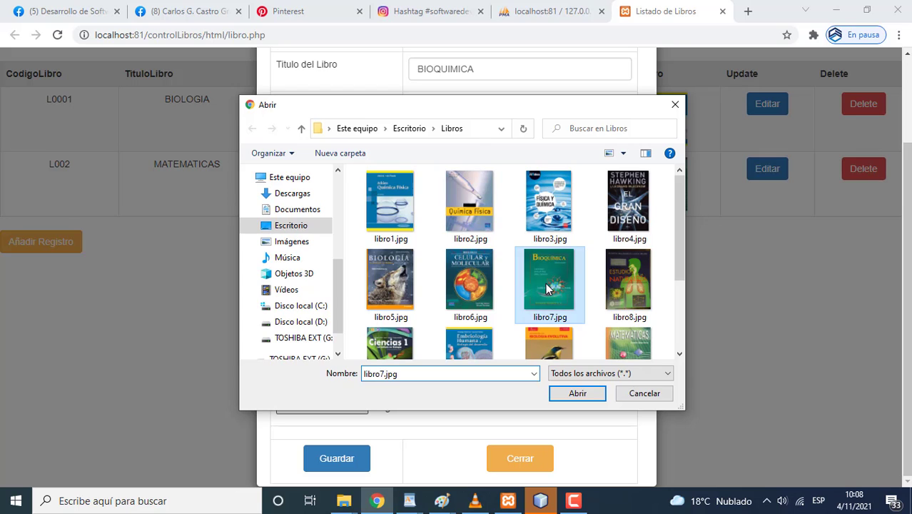
double_click(547, 288)
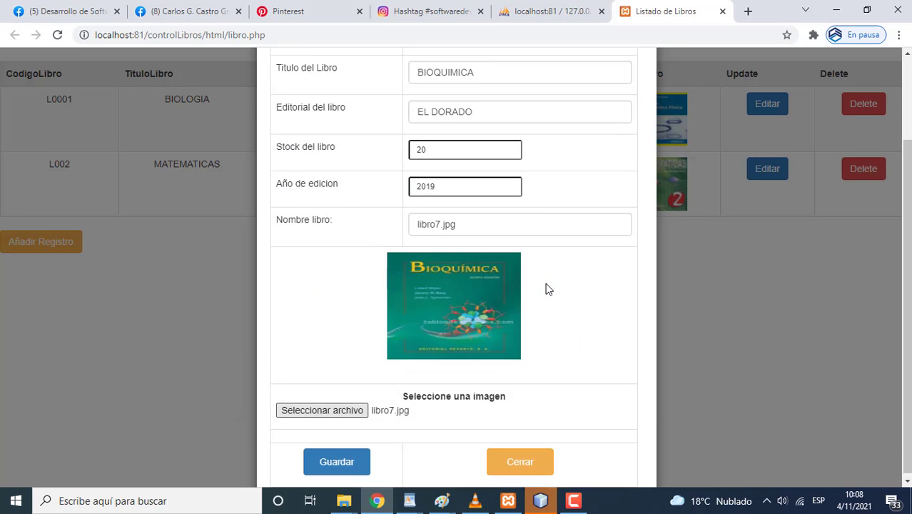
scroll(547, 288, "up", 2)
scroll(546, 288, "down", 2)
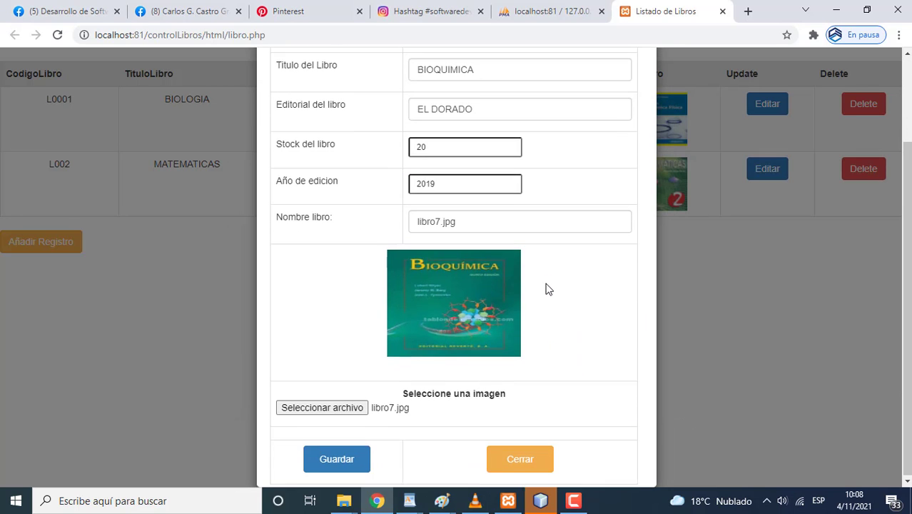
left_click(361, 457)
left_click(41, 80)
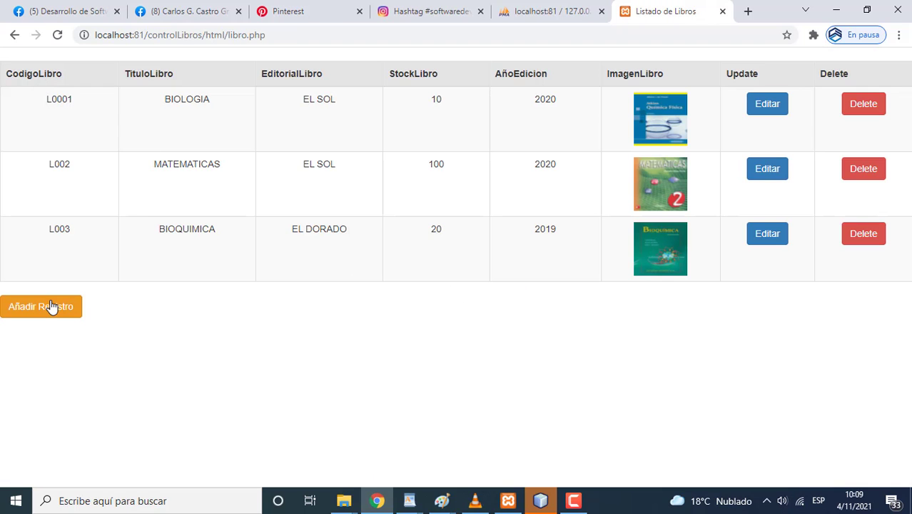
Enter a new book: code L004, title MATEMATICA, editorial EL SOL, stock 15, year 2018.
left_click(50, 303)
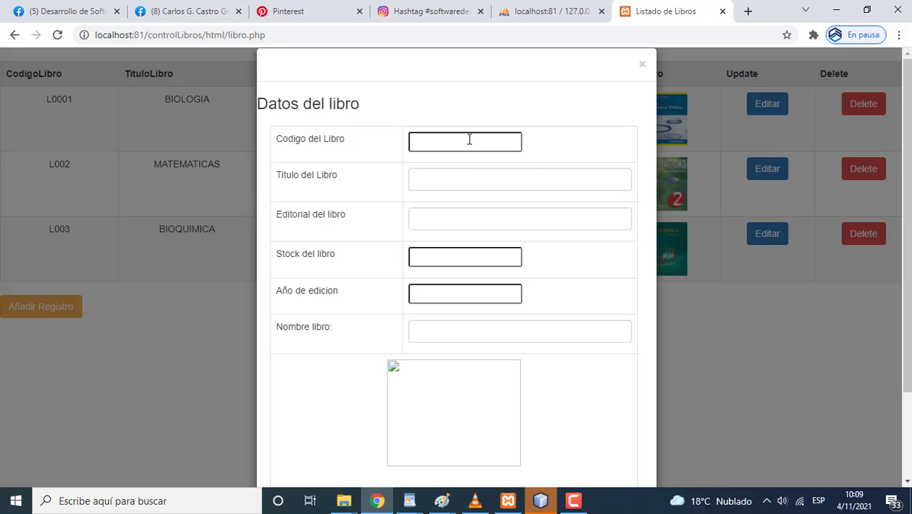
left_click(465, 136)
left_click(443, 220)
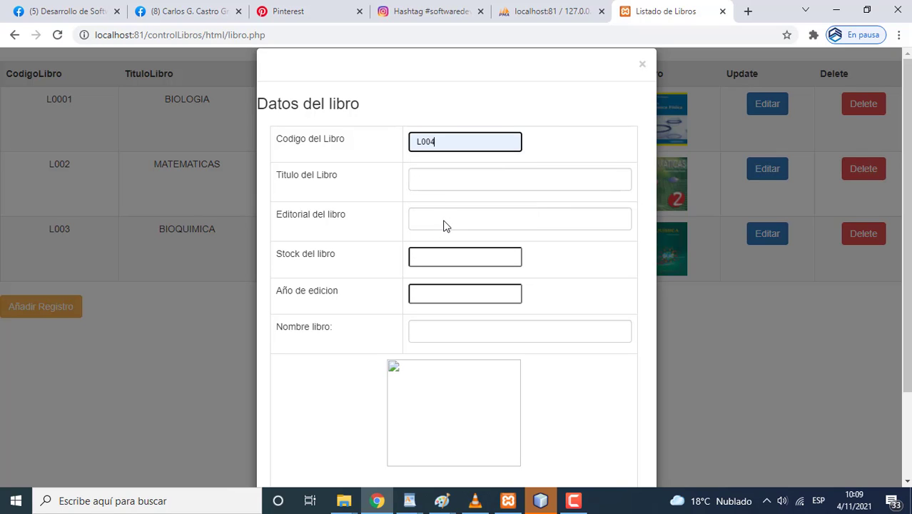
left_click(441, 183)
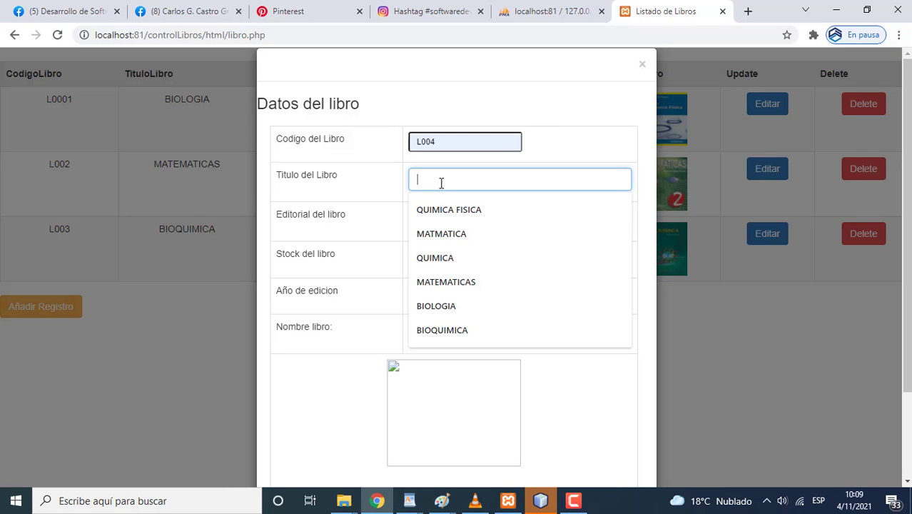
type("MATEMATICA")
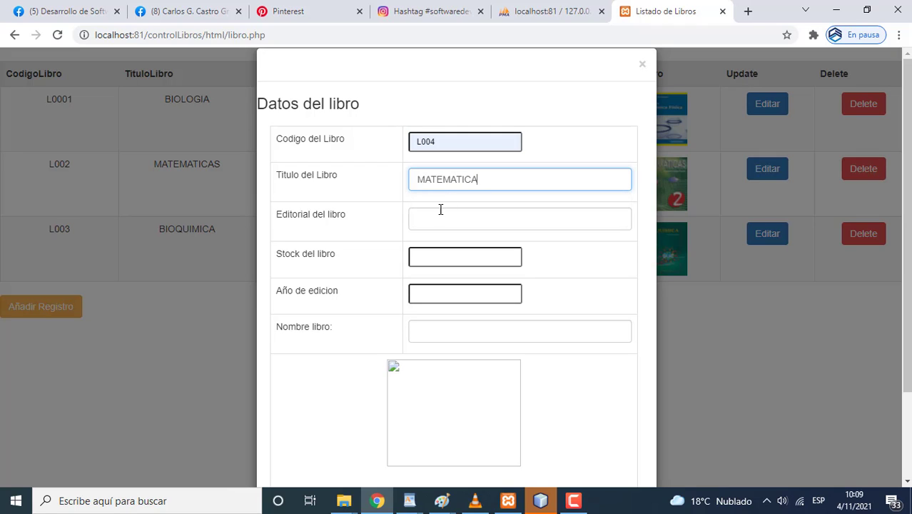
left_click(439, 214)
type("EL")
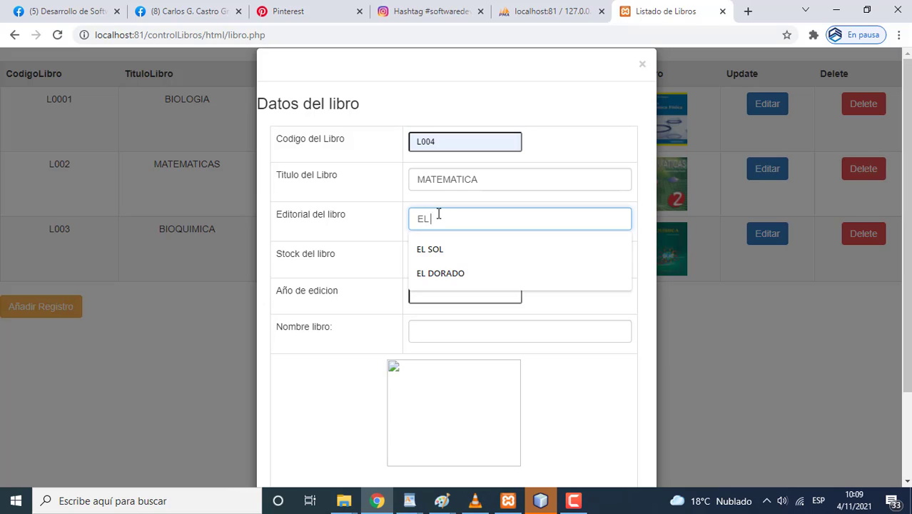
type(" SOL")
left_click(448, 258)
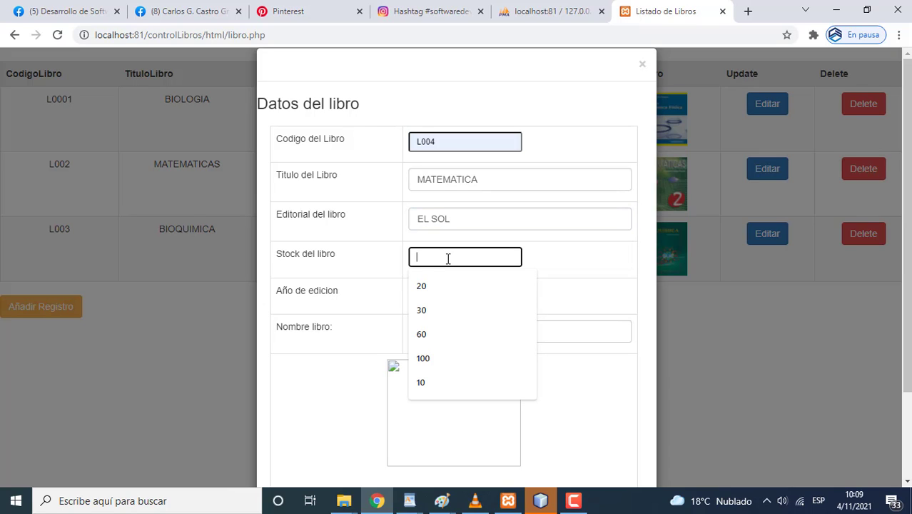
type("15")
left_click(450, 295)
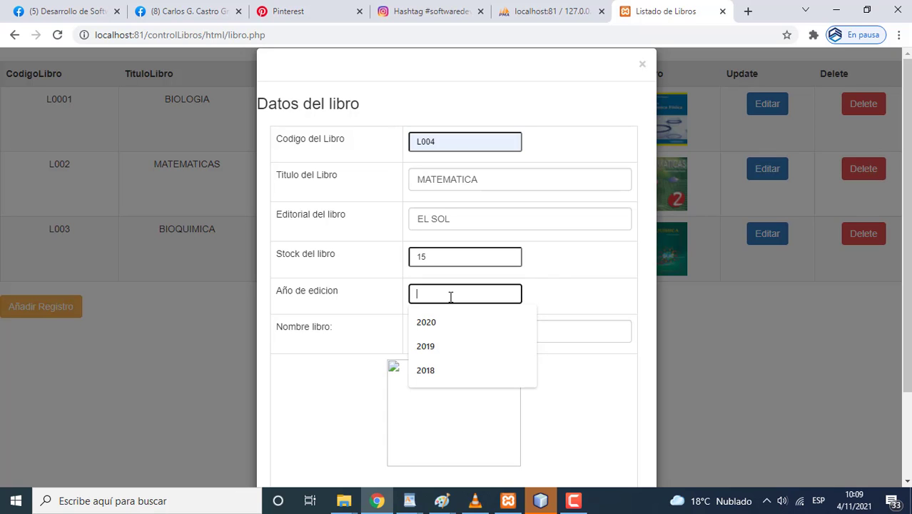
type("2018")
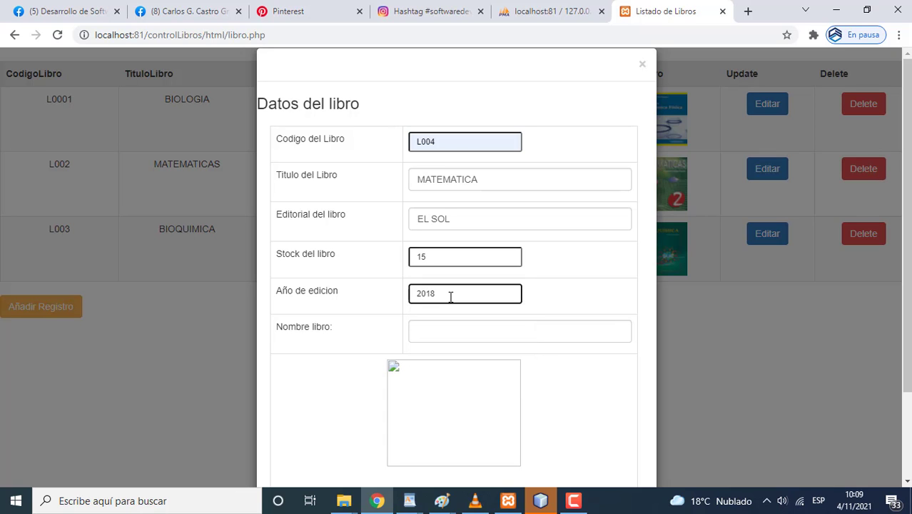
scroll(451, 297, "down", 2)
Attach the libro14.jpg cover, save book L004 and go back to the list.
left_click(359, 406)
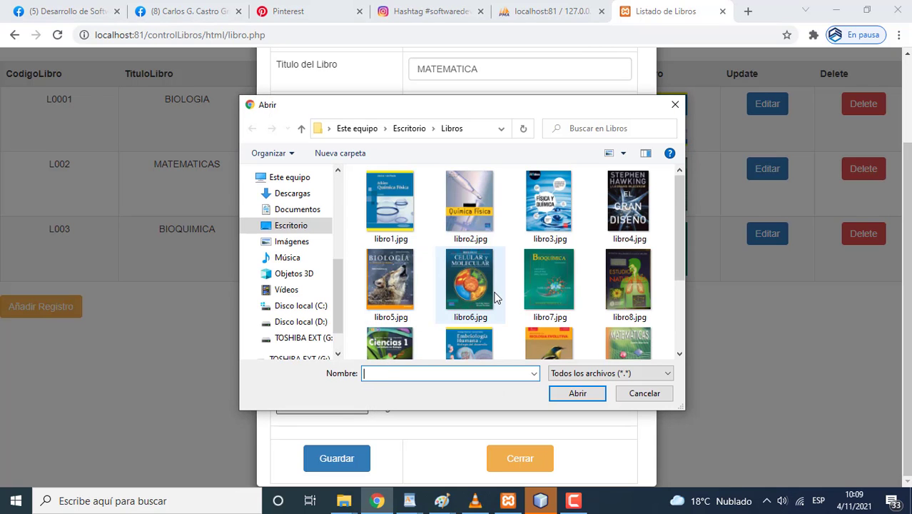
scroll(496, 298, "down", 1)
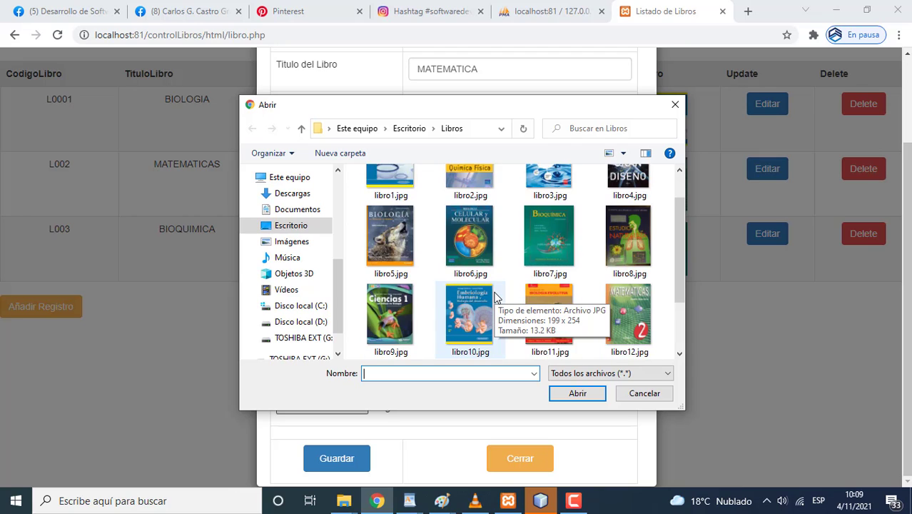
scroll(496, 297, "down", 2)
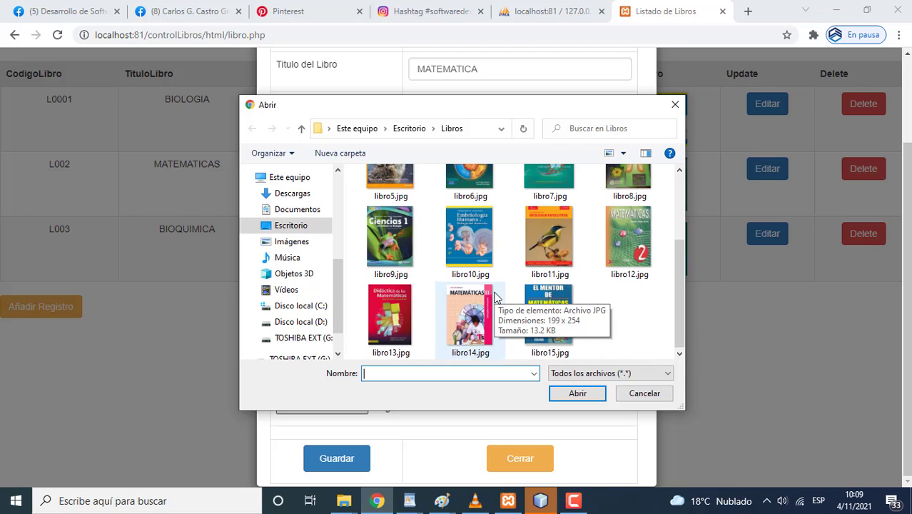
left_click(494, 300)
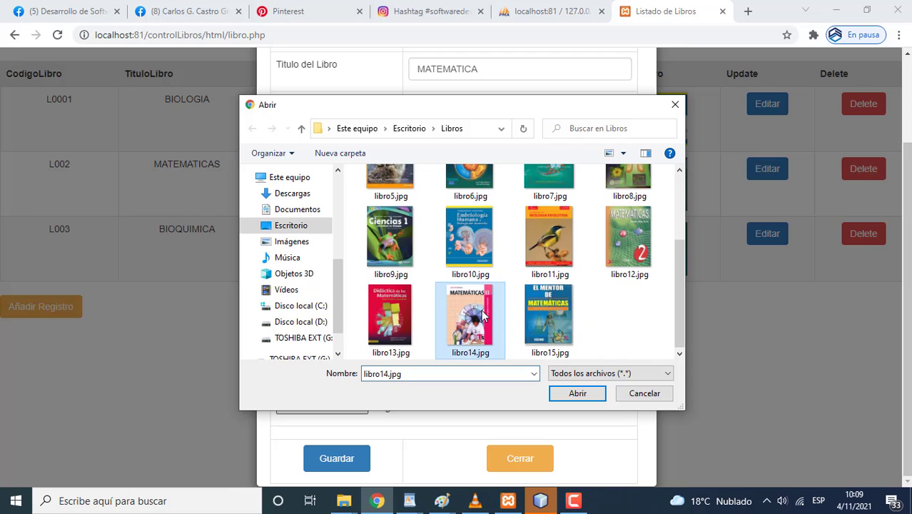
left_click(568, 398)
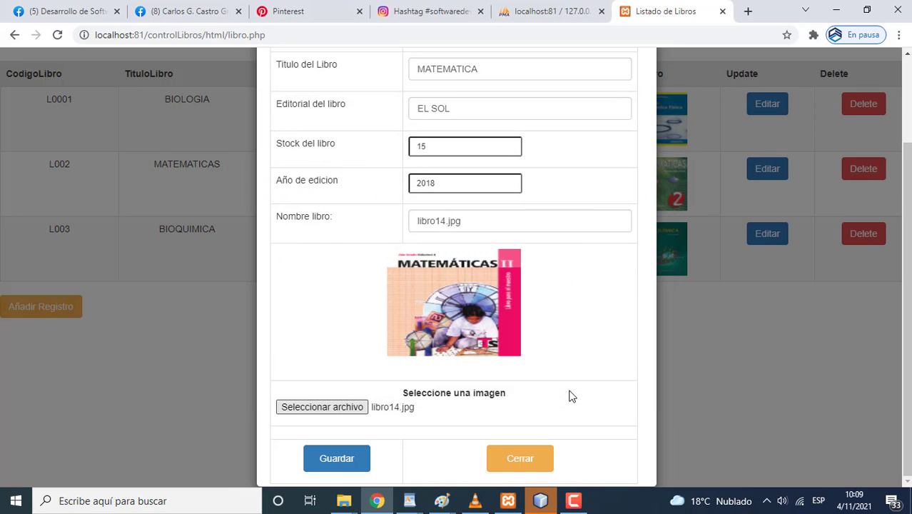
left_click(369, 460)
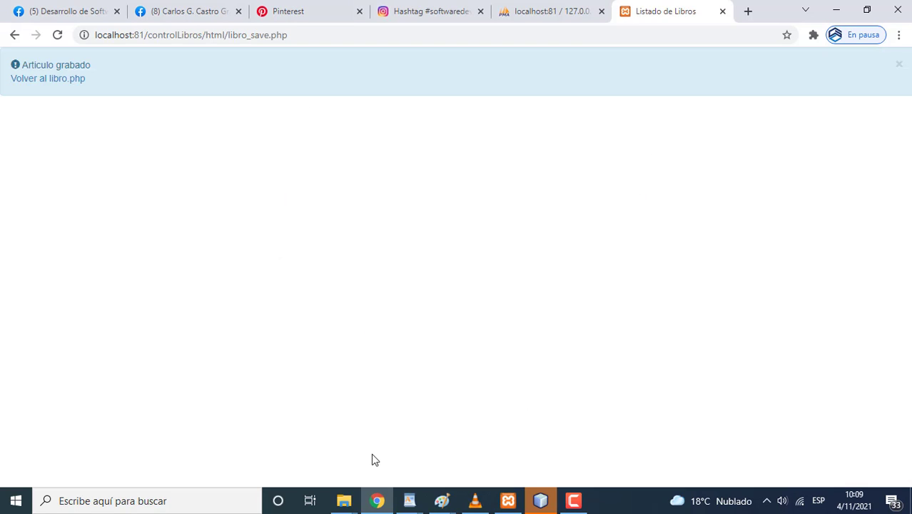
left_click(54, 81)
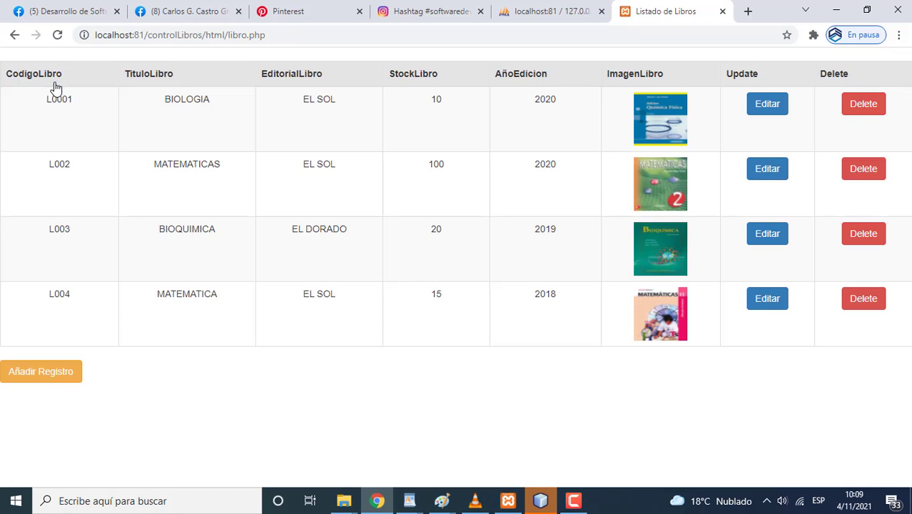
Enter a new book: code L005, title CIENIAS, editorial EL SOL, stock 12, year 2017.
left_click(63, 371)
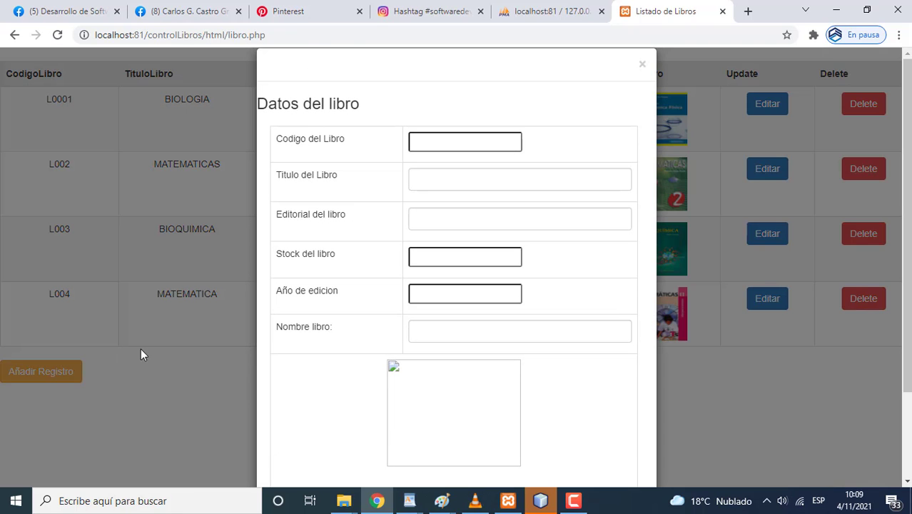
left_click(459, 141)
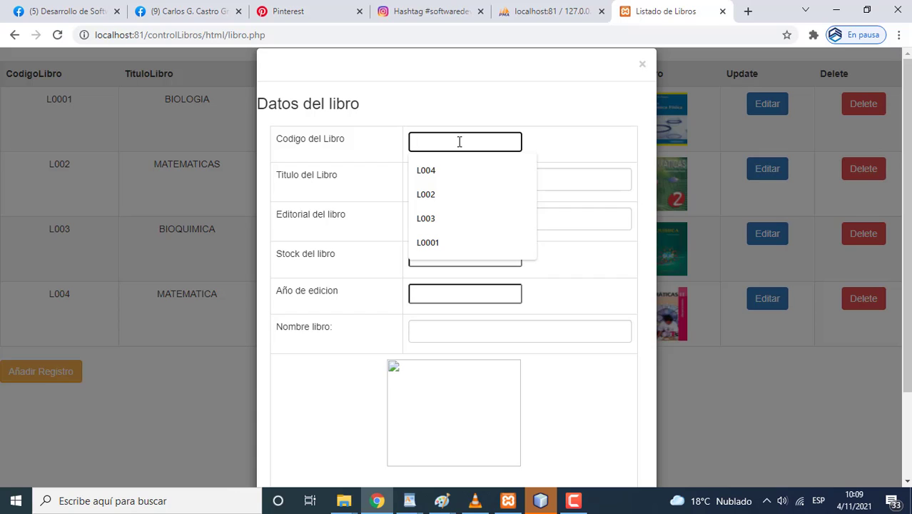
type("L005")
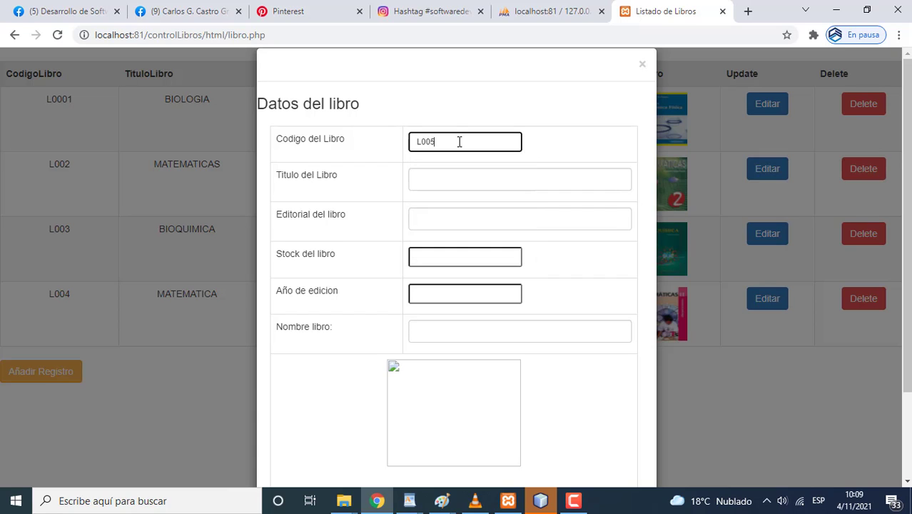
left_click(458, 176)
type("CIE")
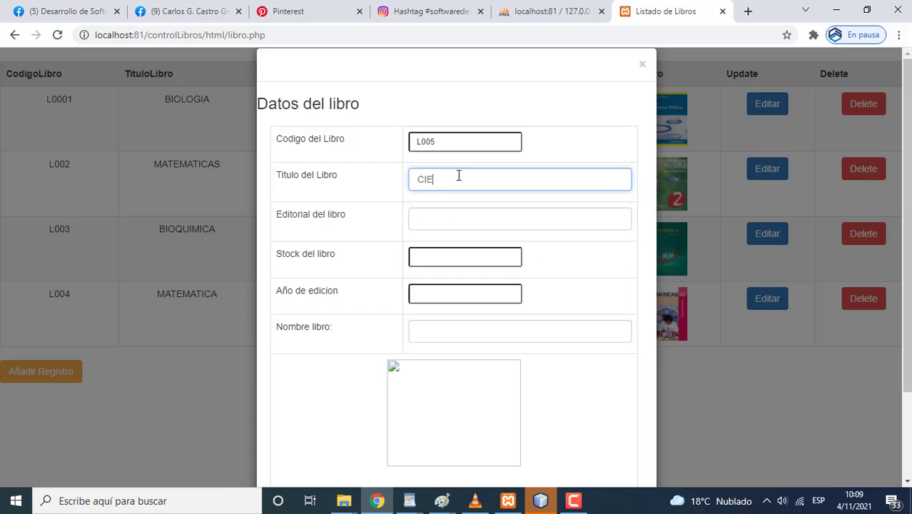
type("NIAS")
left_click(459, 219)
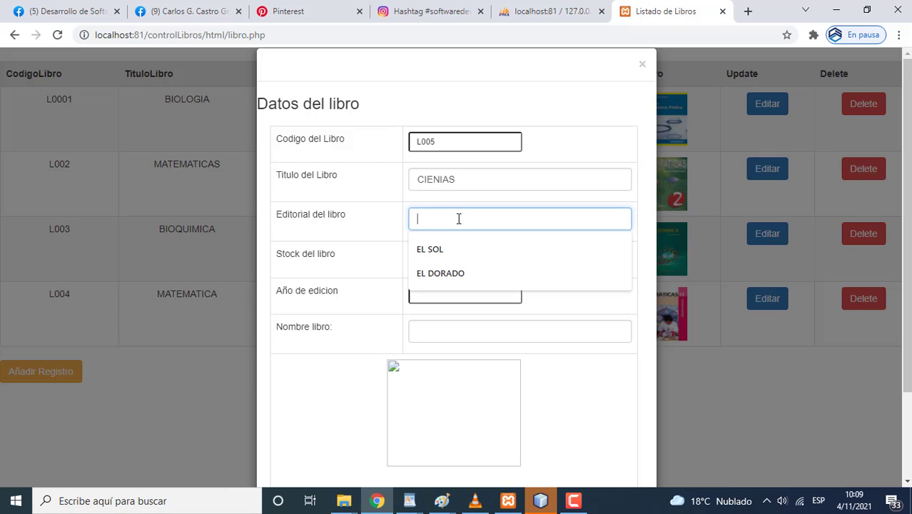
type("ELSOL")
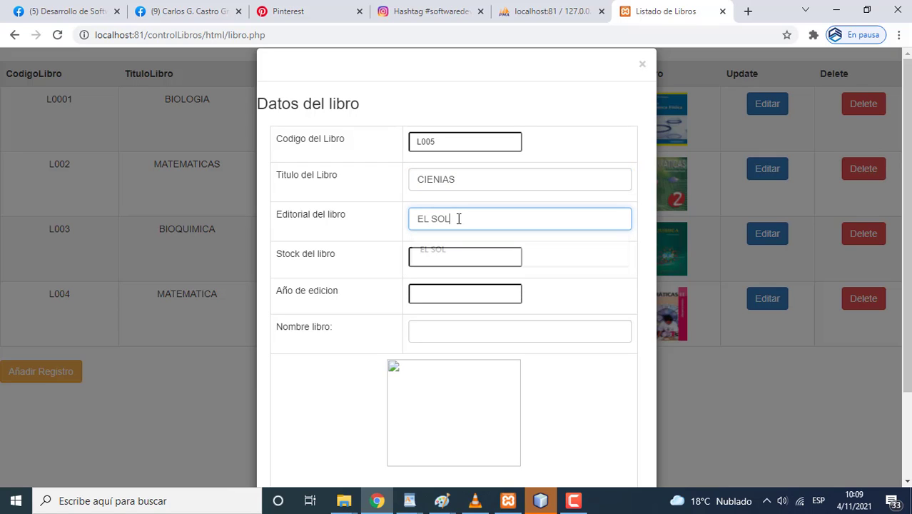
left_click(449, 256)
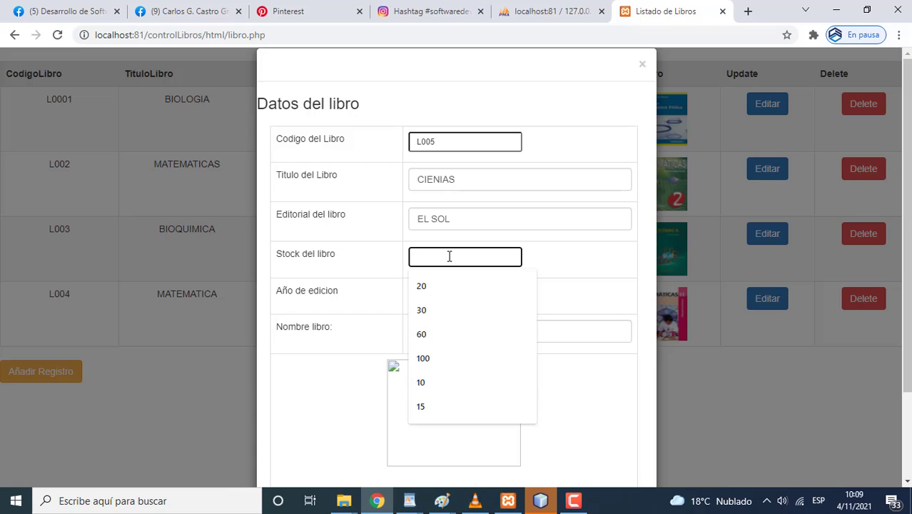
type("12")
left_click(441, 294)
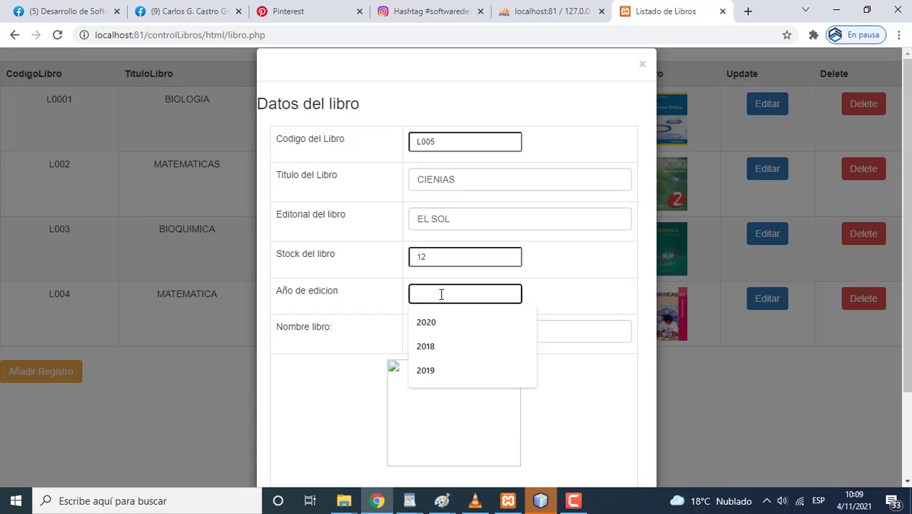
type("2017")
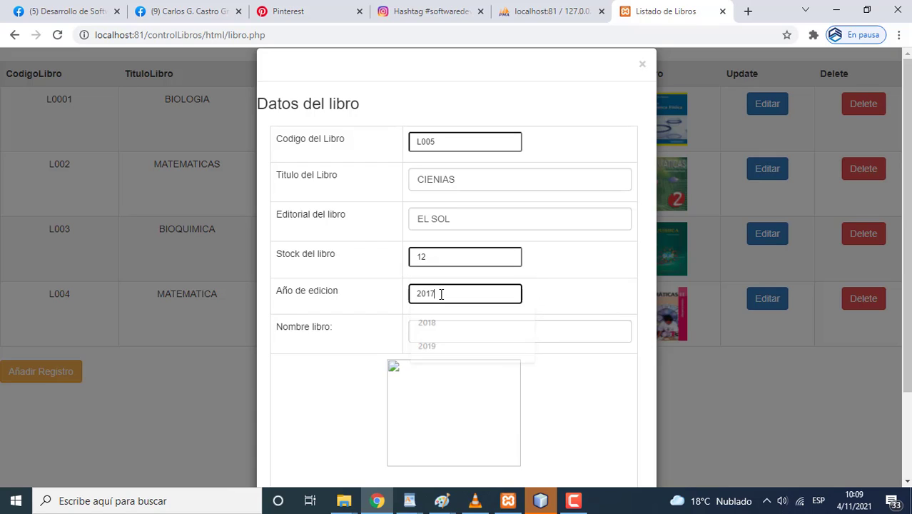
scroll(421, 400, "down", 2)
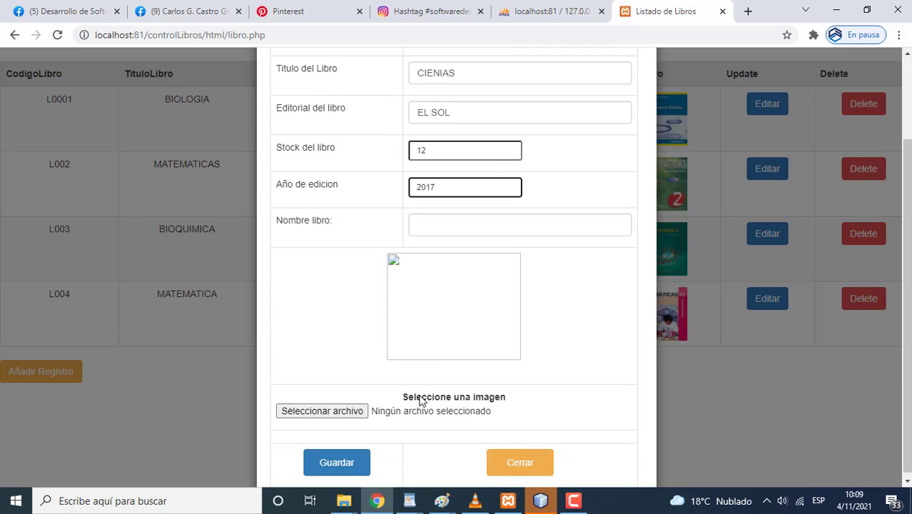
Attach the libro9.jpg Ciencias 1 cover, save book L005 and reopen its record.
left_click(345, 409)
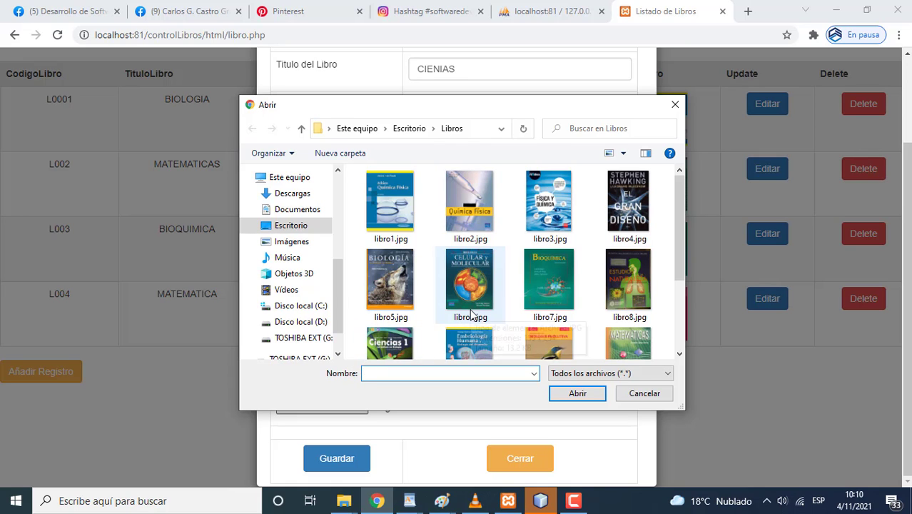
scroll(471, 314, "down", 1)
left_click(396, 327)
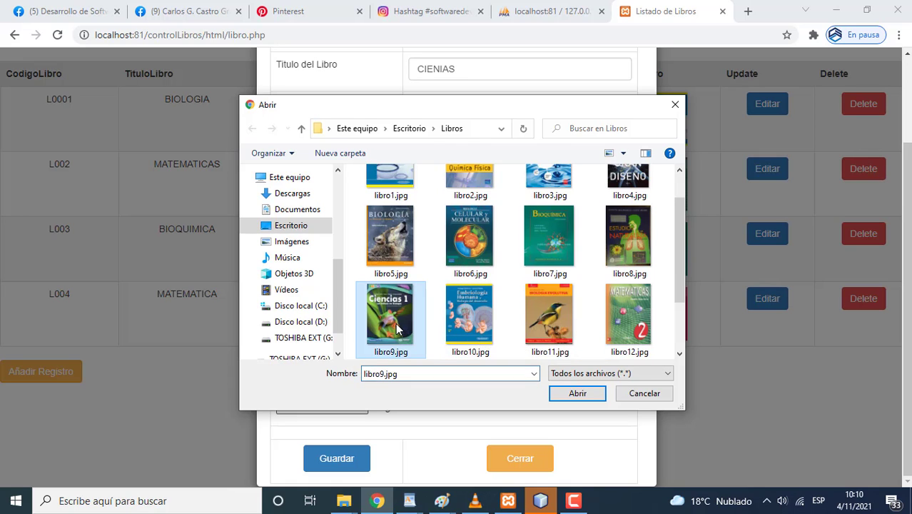
left_click(577, 393)
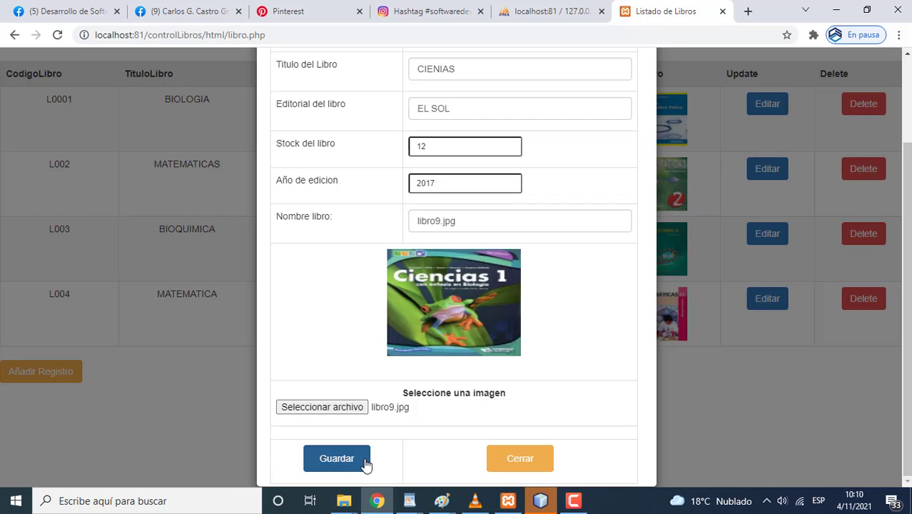
left_click(337, 458)
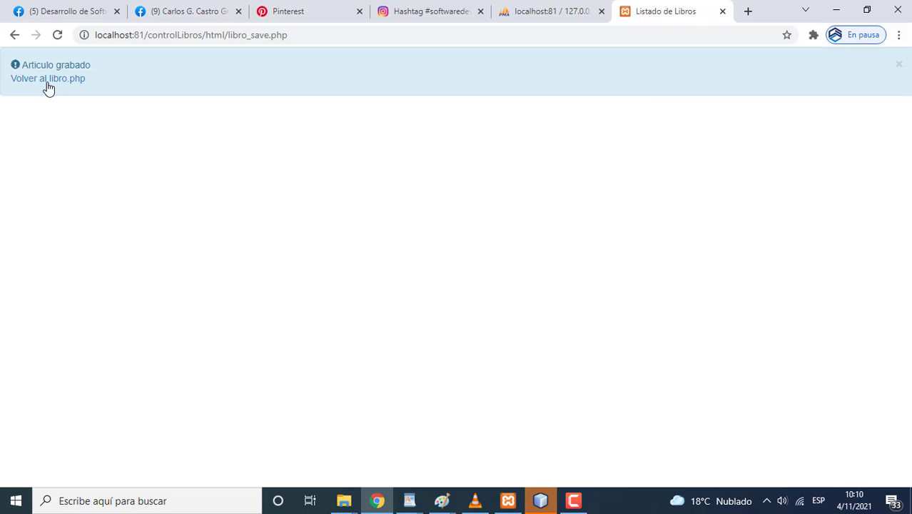
left_click(47, 80)
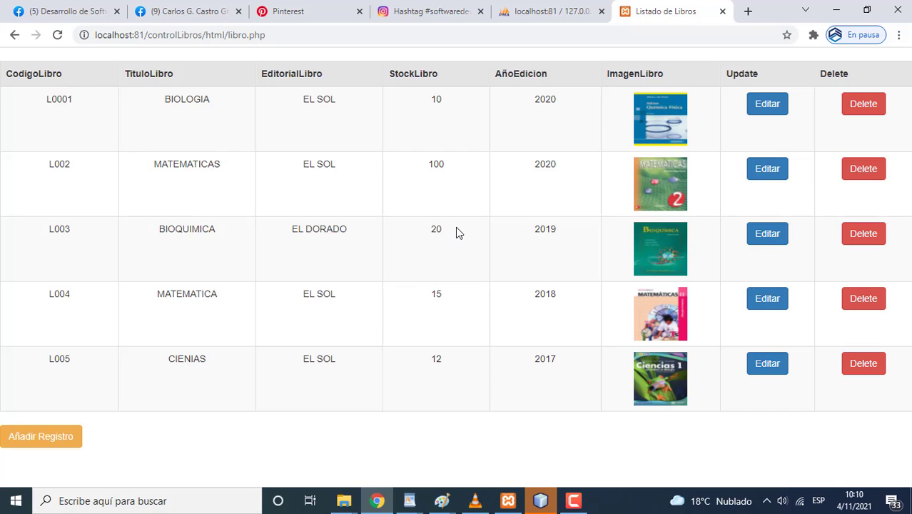
left_click(753, 366)
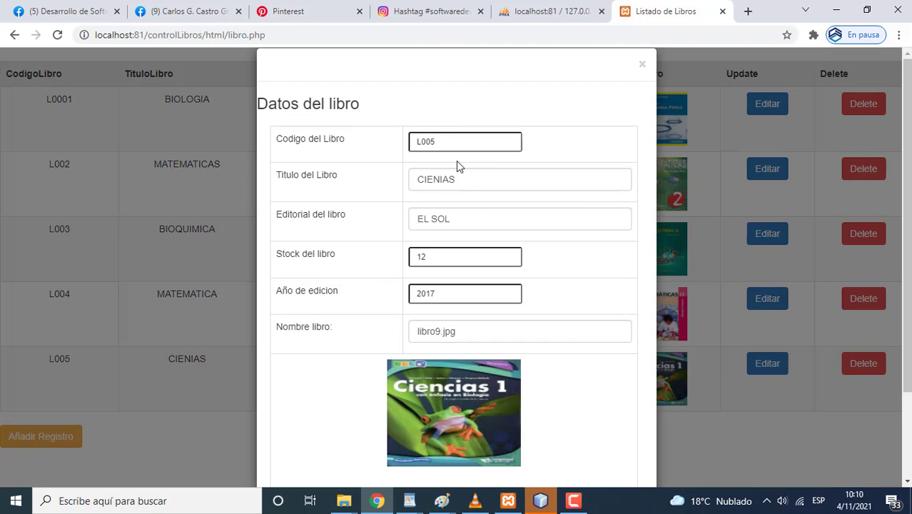
Fix L005's title to CIENCIAS 1 and its year to 2010, then save.
left_click(469, 179)
key("BackSpace")
key("BackSpace")
key("BackSpace")
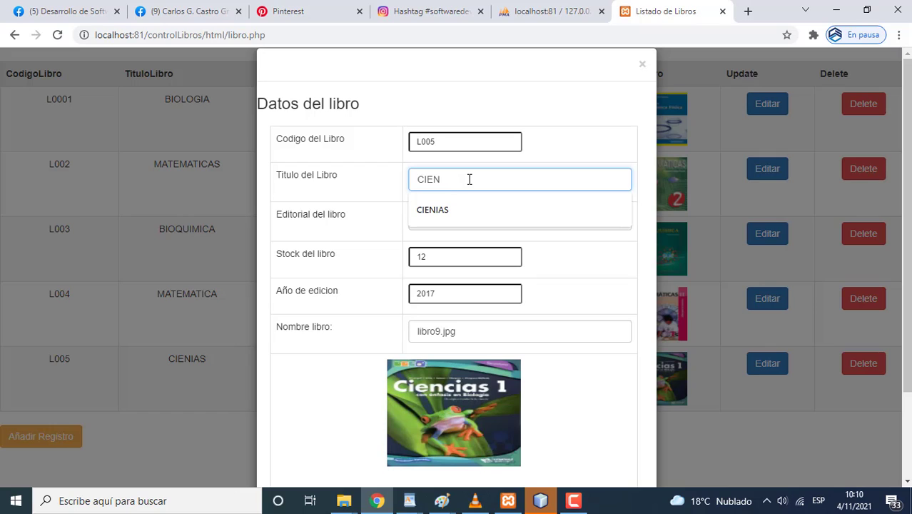
type("CIAS ")
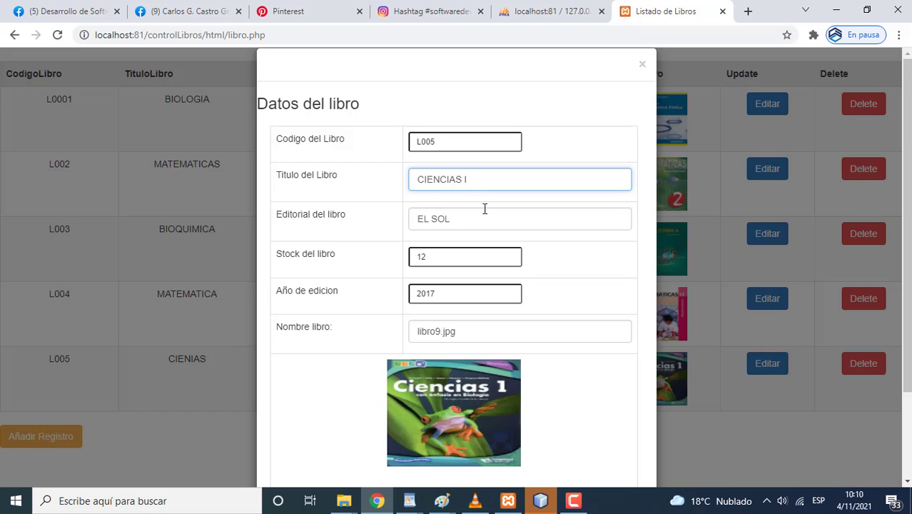
type("1")
left_click(452, 291)
key("BackSpace")
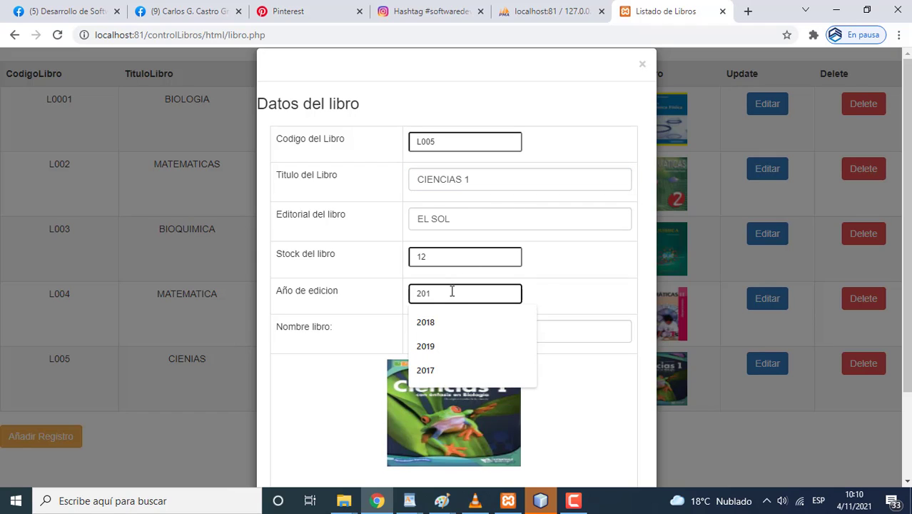
type("0")
scroll(452, 293, "down", 1)
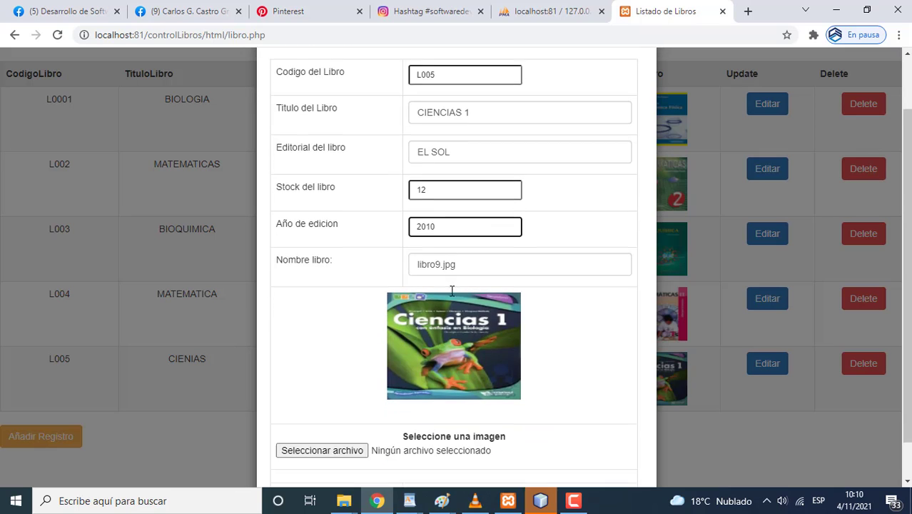
scroll(436, 336, "down", 1)
left_click(347, 457)
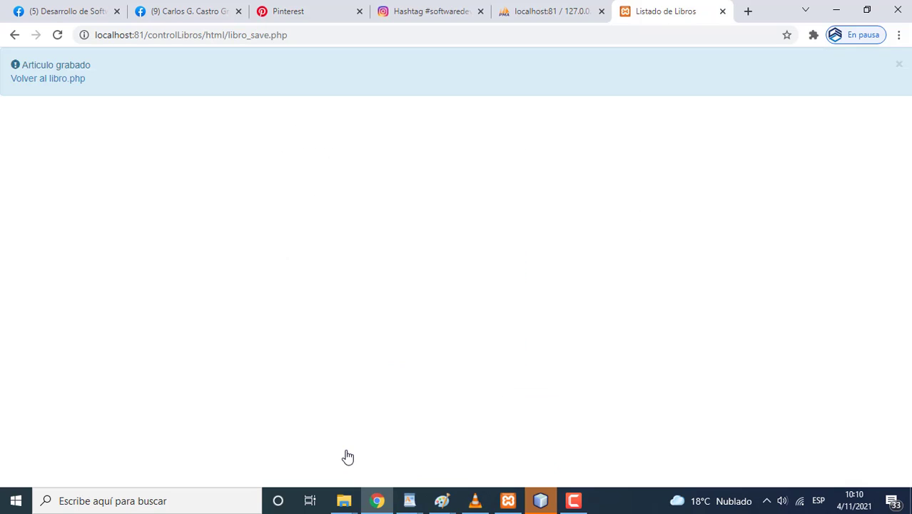
left_click(53, 83)
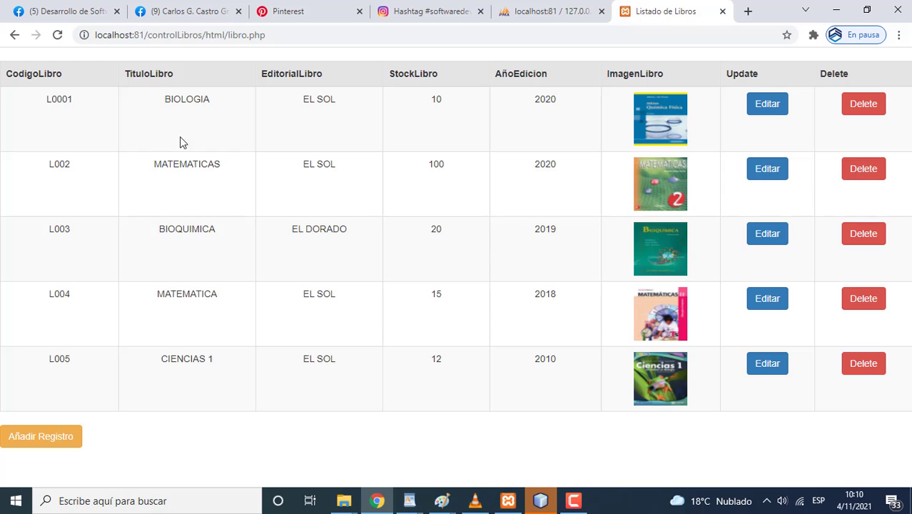
Retitle book L0001 from BIOLOGIA to QUIMICA FISICA and save the edit.
left_click(762, 114)
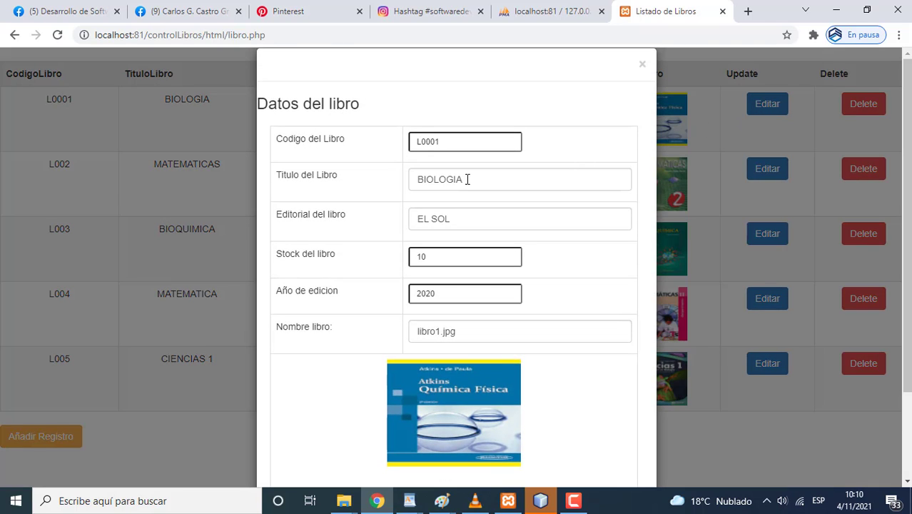
left_click_drag(468, 179, 380, 189)
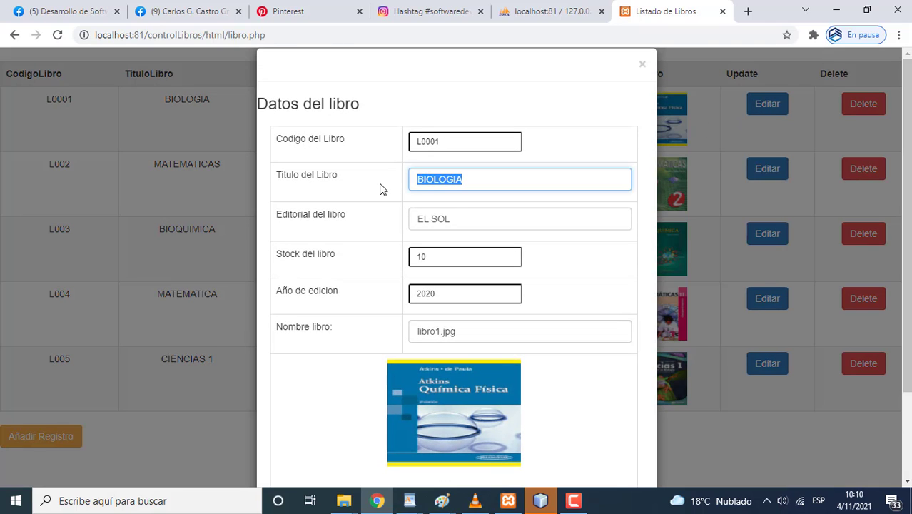
type("QUIMIC")
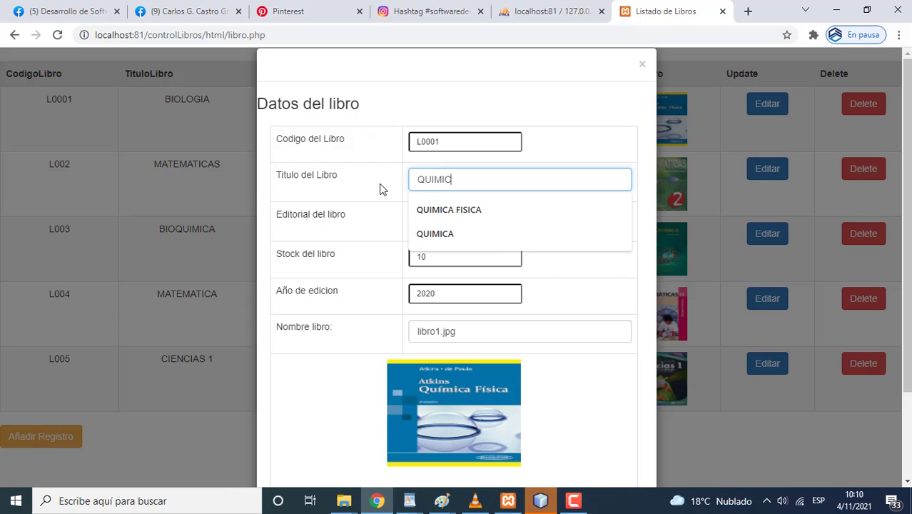
type("A FISI")
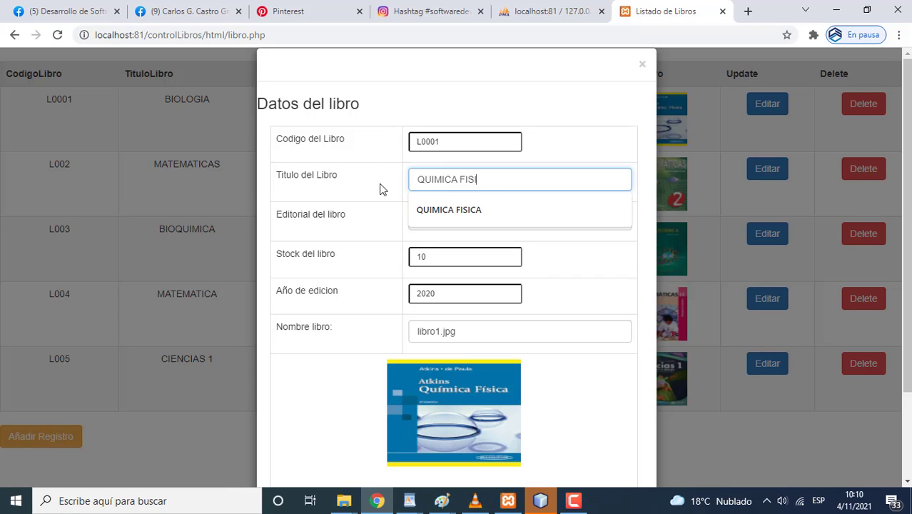
type("CA")
scroll(380, 188, "down", 3)
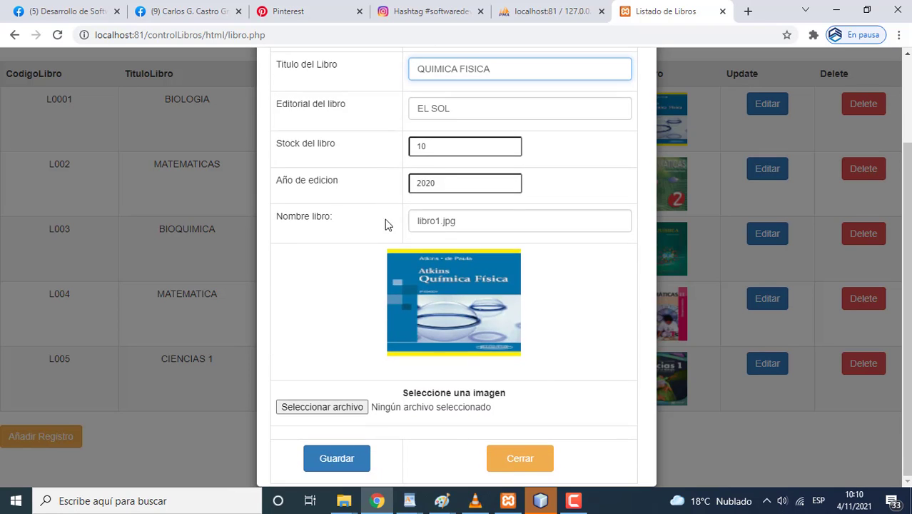
left_click(350, 458)
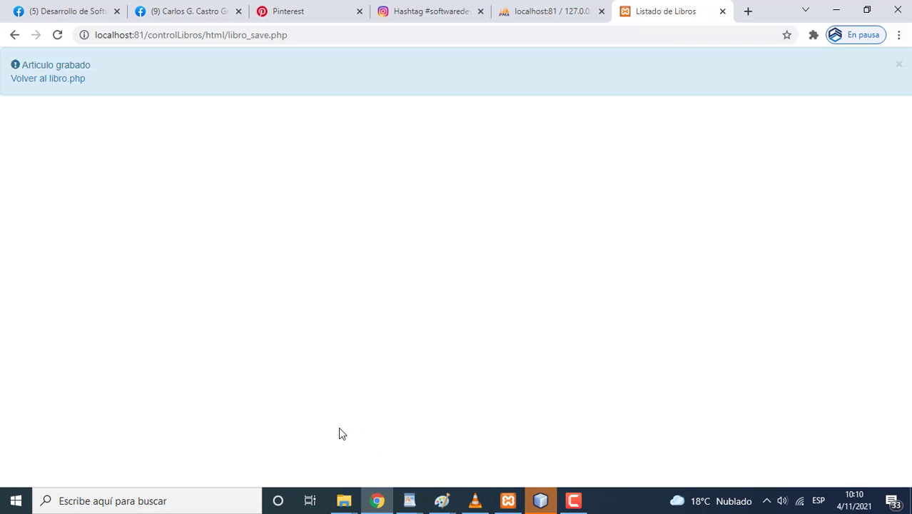
left_click(66, 80)
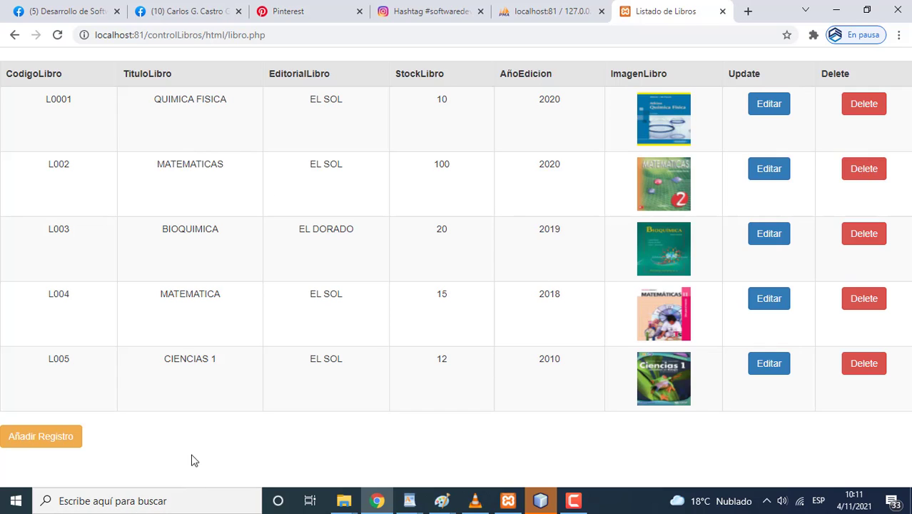
Update L003 BIOQUIMICA to editorial EL HERALDO and stock 11, then save.
left_click(765, 239)
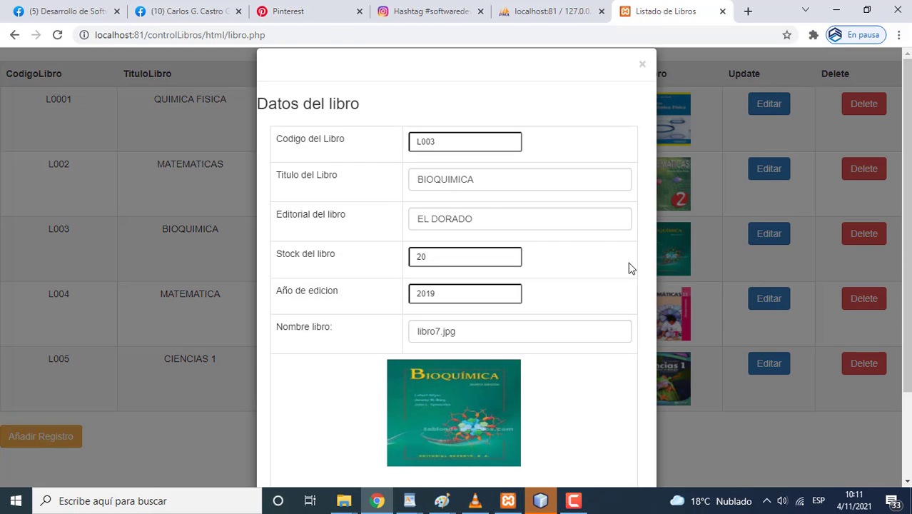
left_click(489, 221)
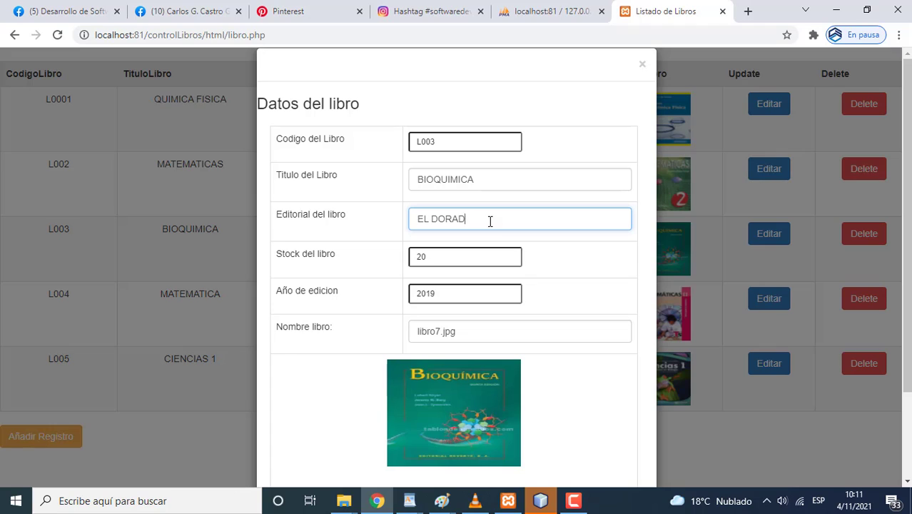
key("BackSpace")
key("BackSpace")
key("BackSpace")
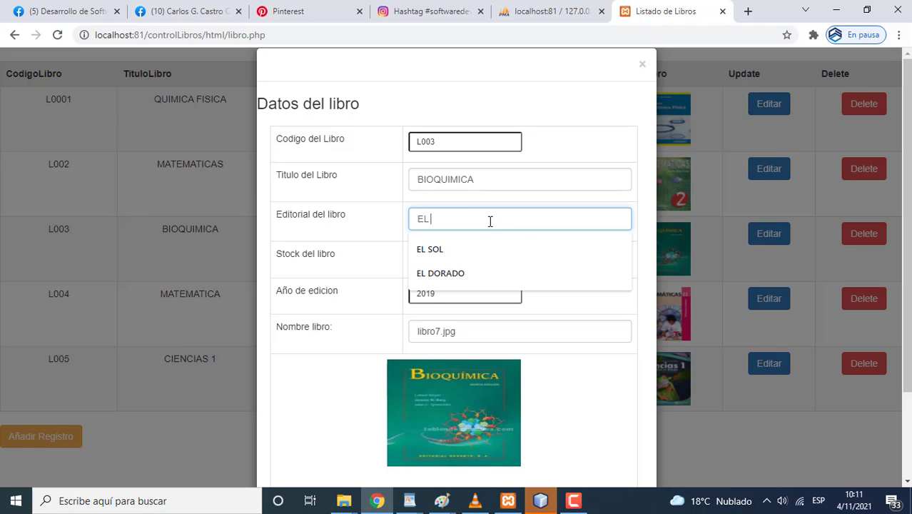
type("HERALDO")
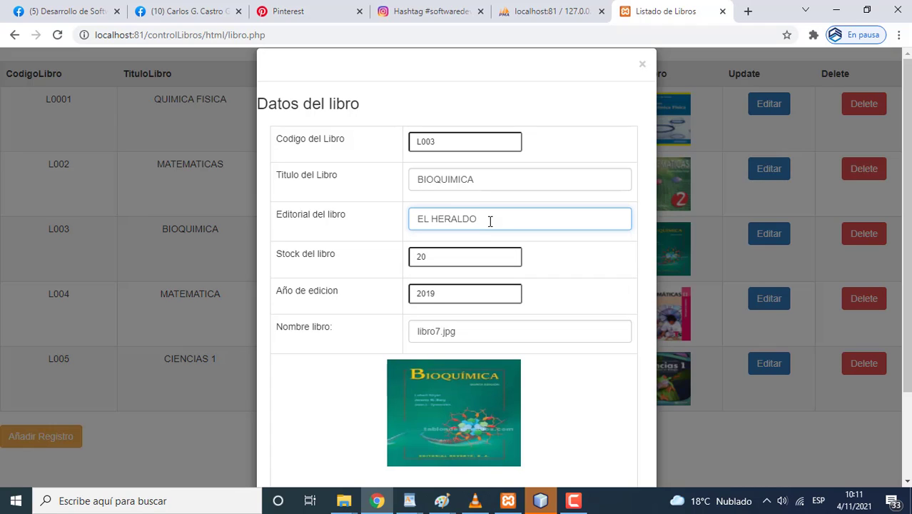
left_click(456, 259)
key("BackSpace")
key("BackSpace")
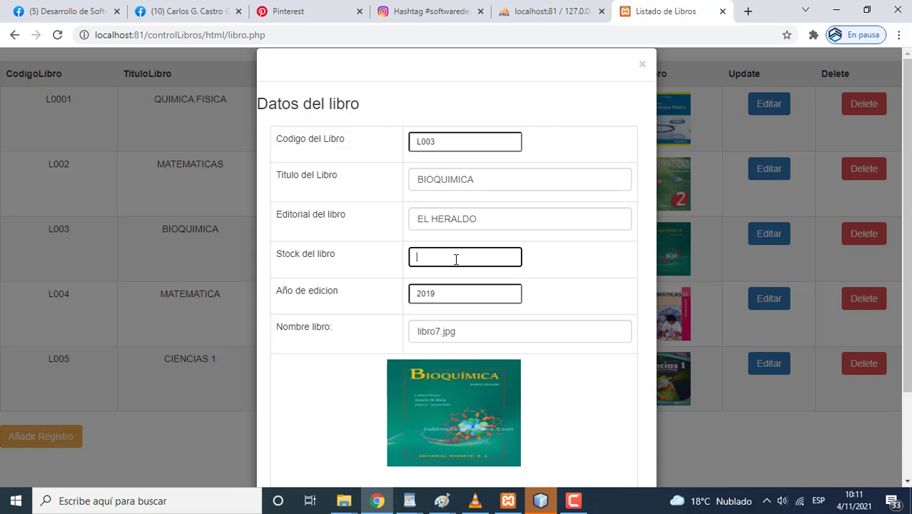
type("11")
scroll(464, 271, "down", 2)
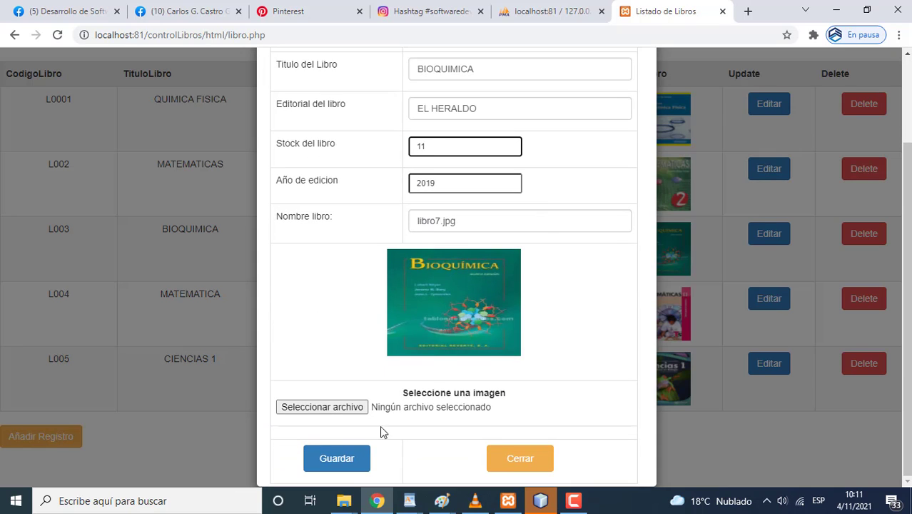
left_click(350, 457)
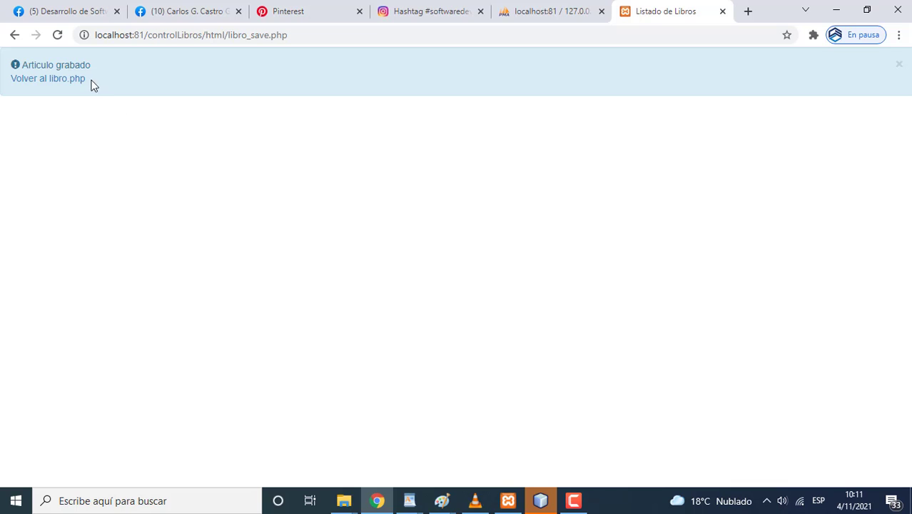
left_click(57, 79)
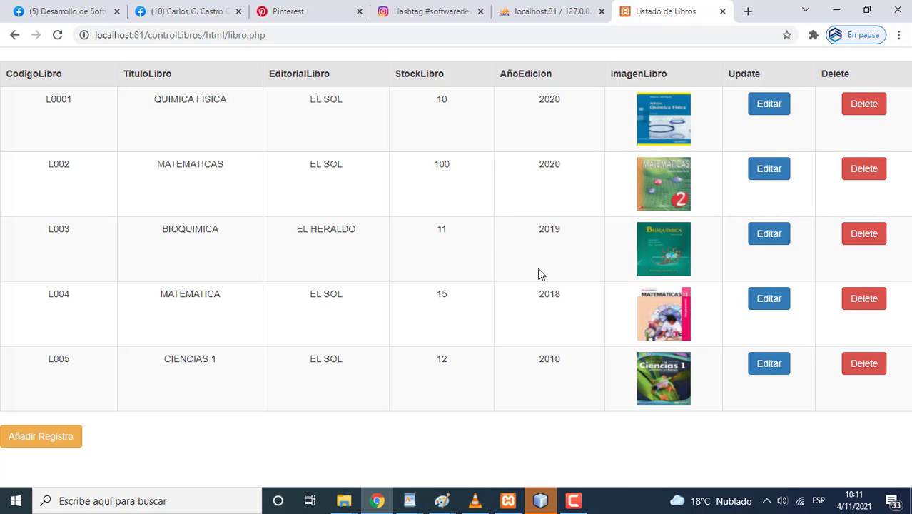
Delete rows L004 MATEMATICA and L002 MATEMATICAS, confirming each deletion.
left_click(850, 304)
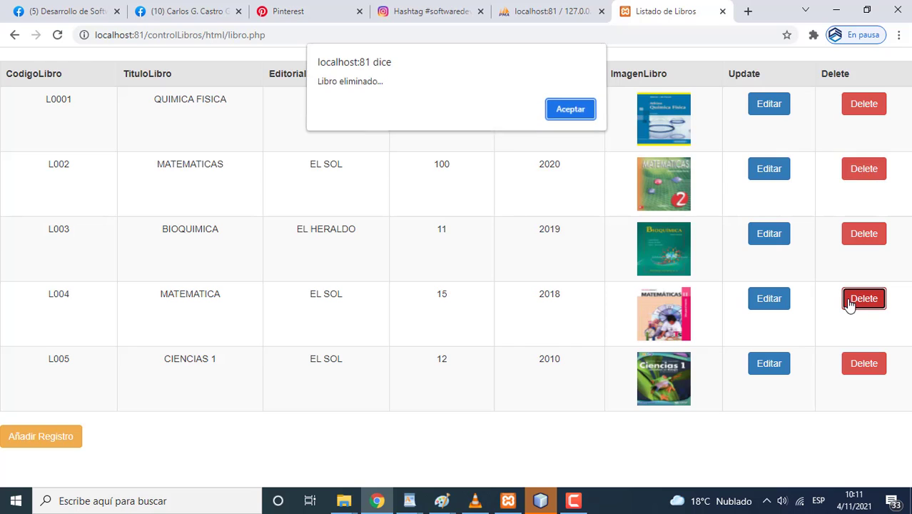
left_click(568, 112)
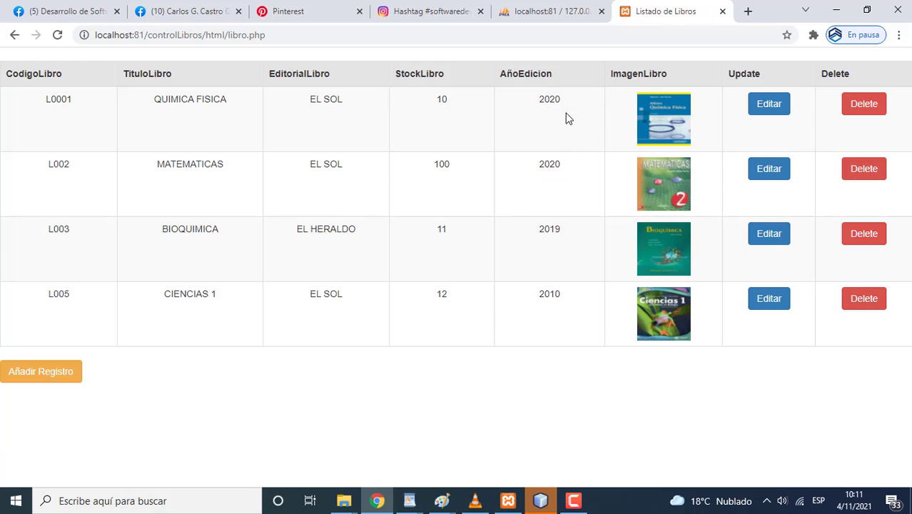
left_click(851, 171)
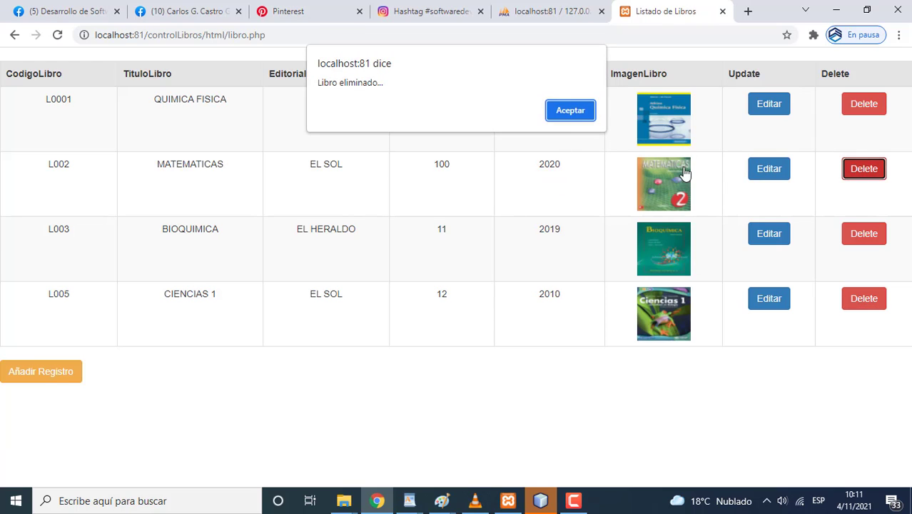
left_click(574, 115)
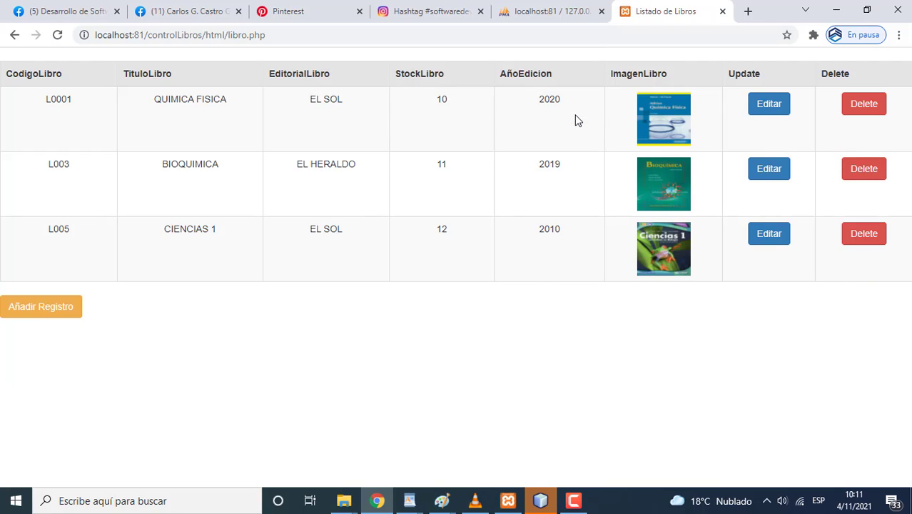